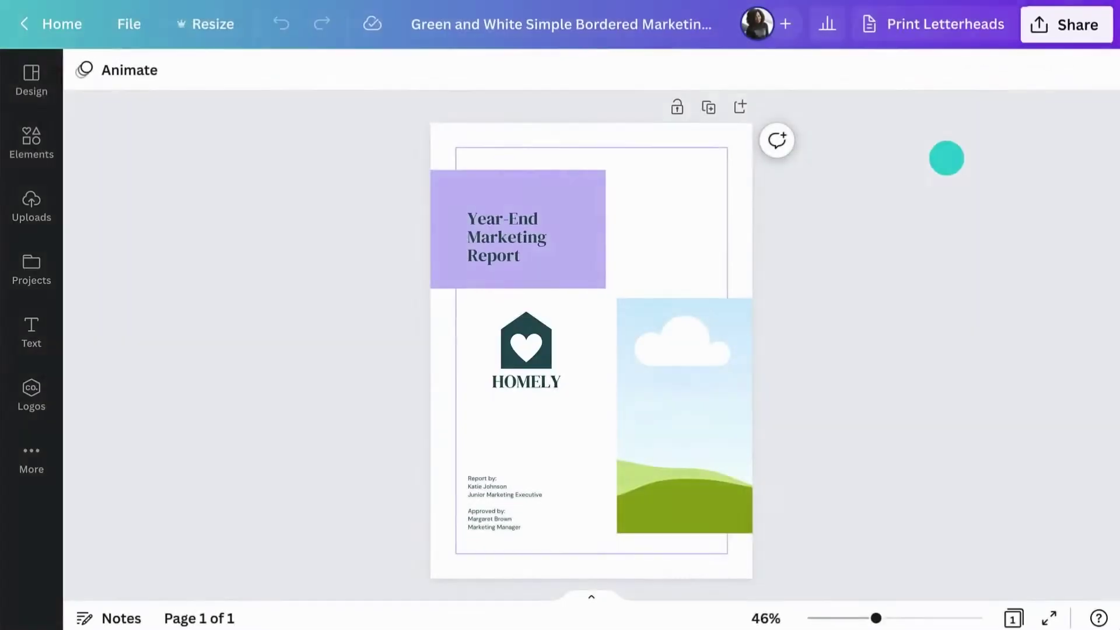
pyautogui.click(1065, 26)
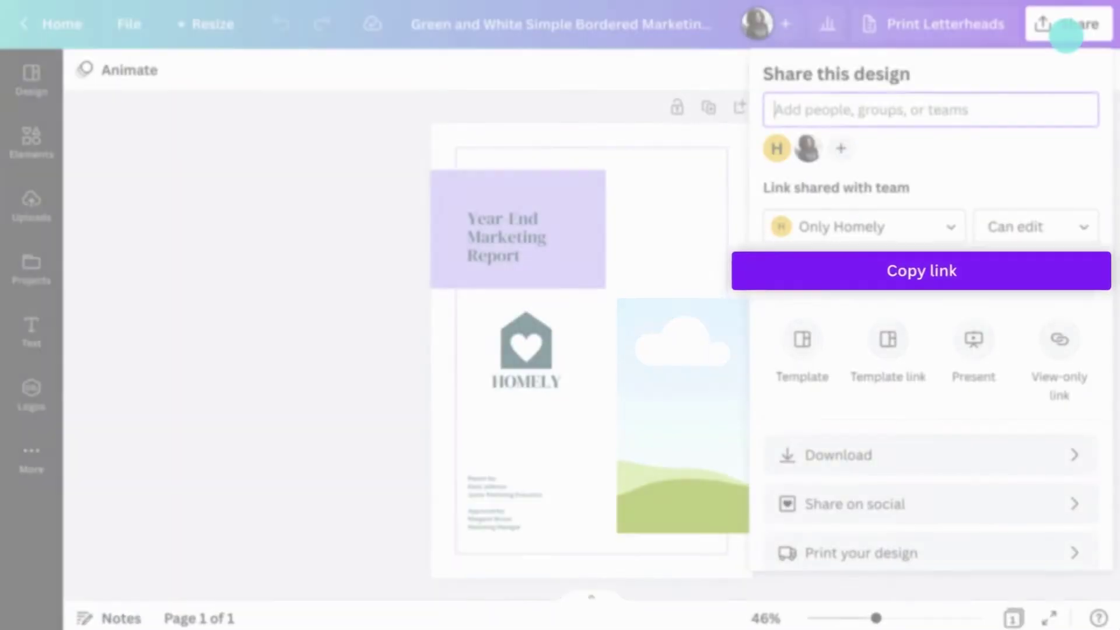
pyautogui.click(987, 120)
pyautogui.write('patricia.b@yourcompany')
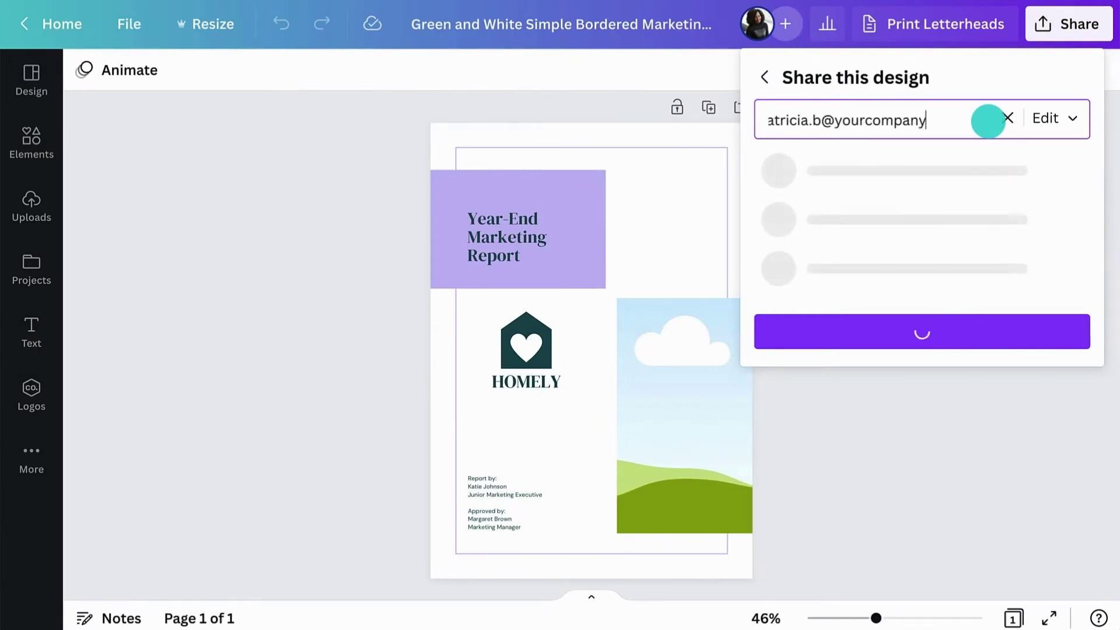
pyautogui.press('Return')
pyautogui.click(1067, 118)
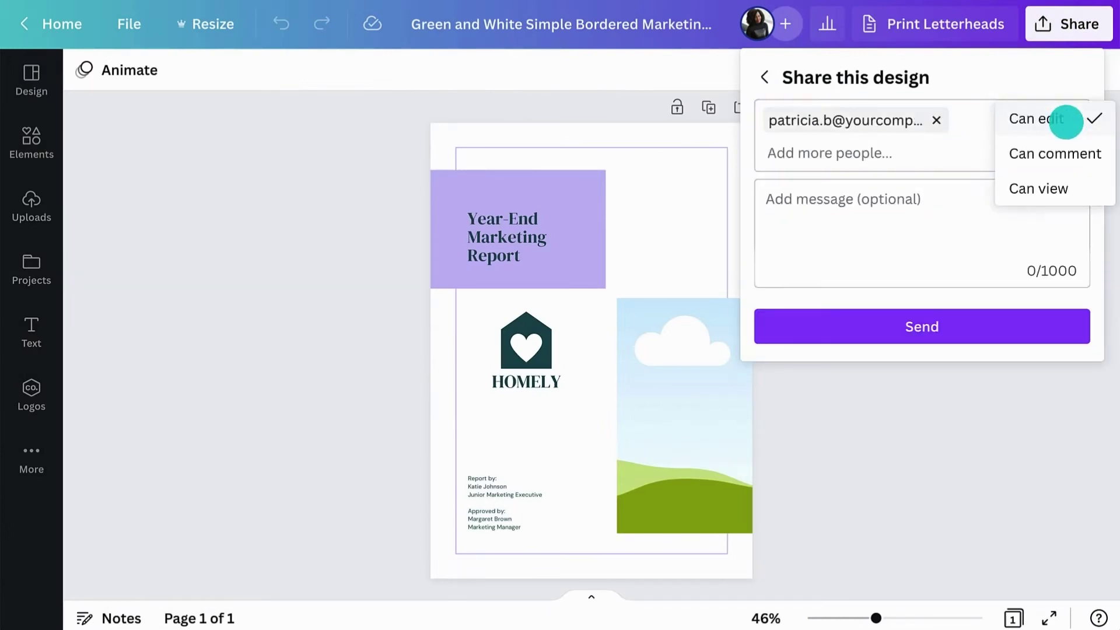
pyautogui.click(945, 324)
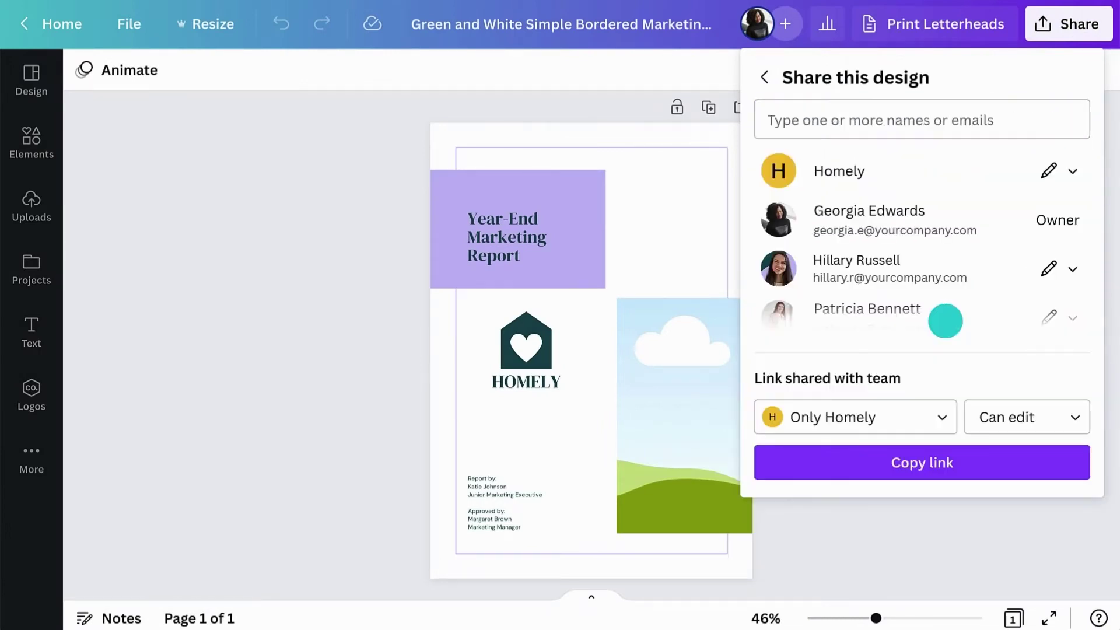
pyautogui.click(892, 533)
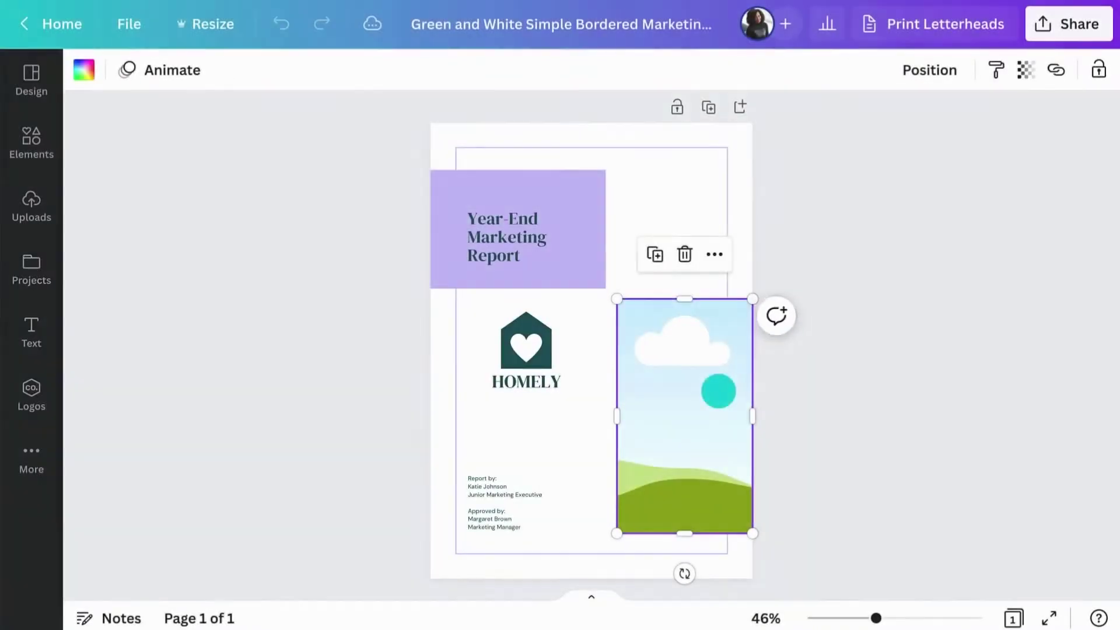
# Assign a comment on the sky image asking @P to swap in a brand image, then resolve it
pyautogui.moveTo(718, 390); pyautogui.dragTo(771, 325)
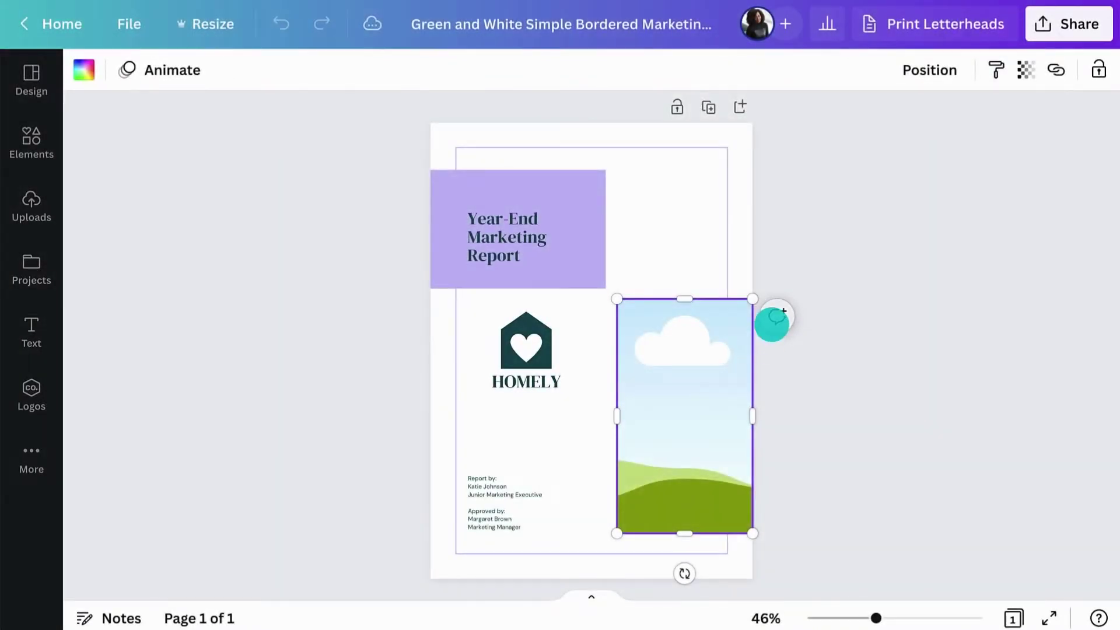
pyautogui.click(777, 317)
pyautogui.write('Hey @Patricia')
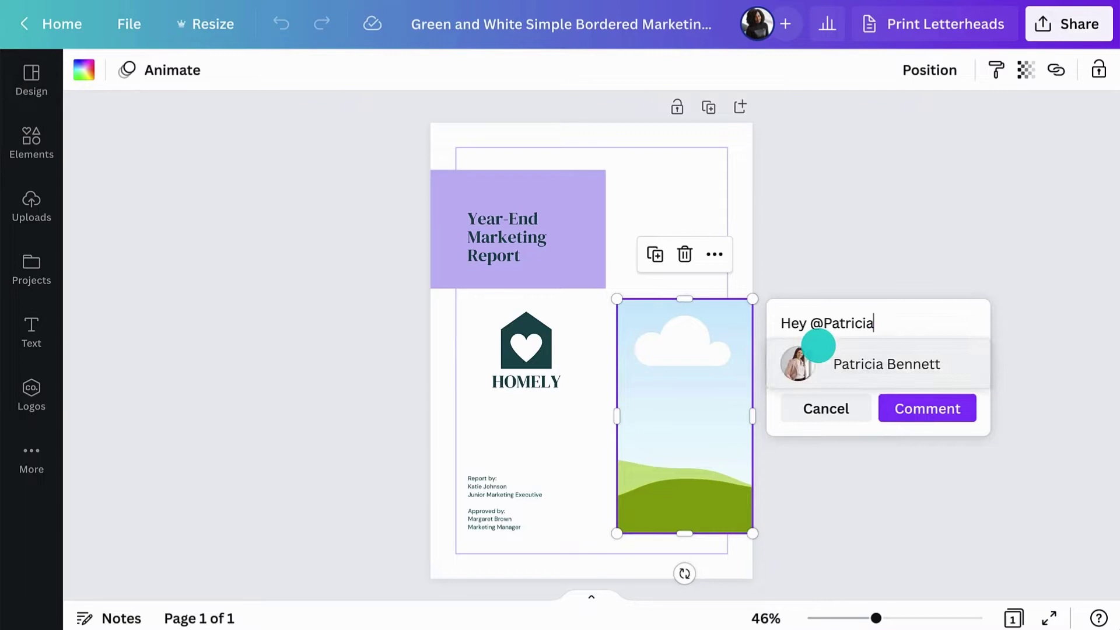
pyautogui.press('Return')
pyautogui.write(', can you please replace with one of our new brand images?')
pyautogui.click(845, 435)
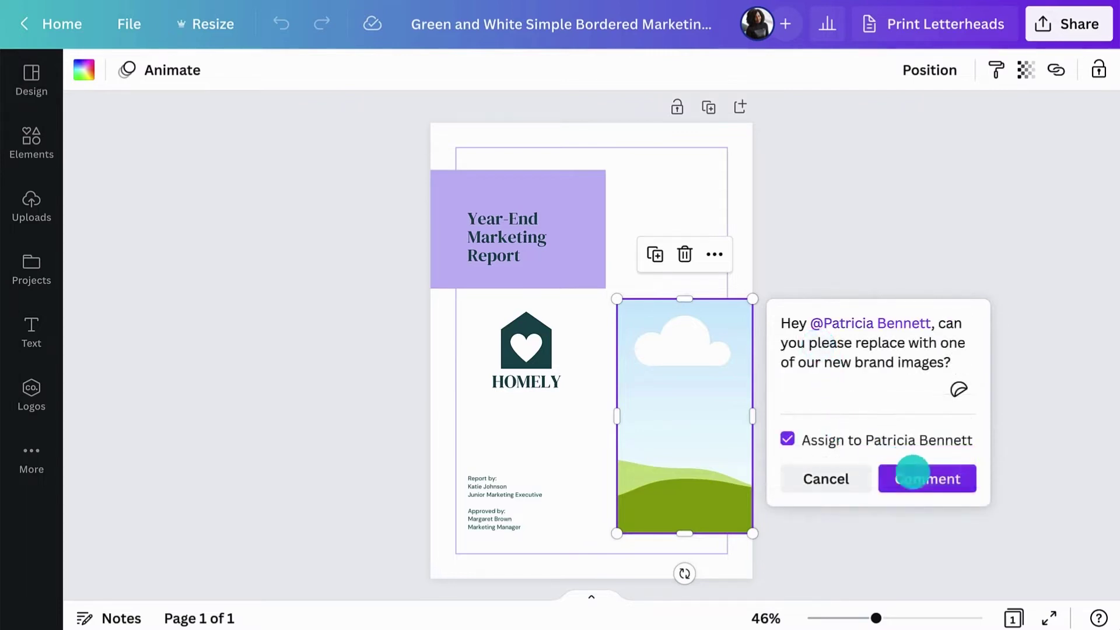
pyautogui.click(912, 475)
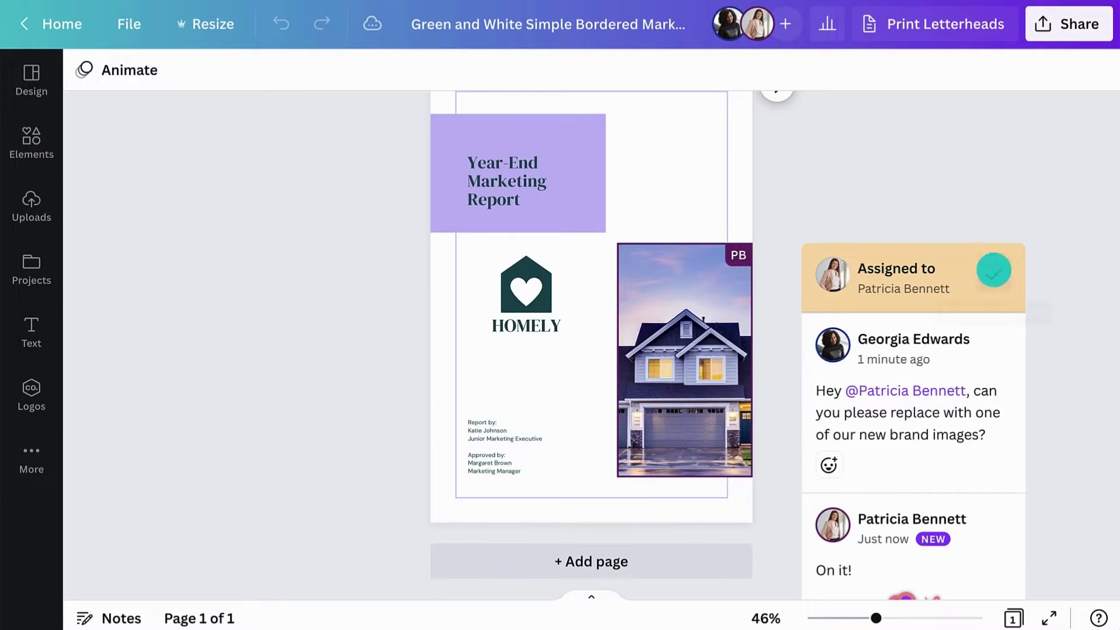
pyautogui.click(993, 273)
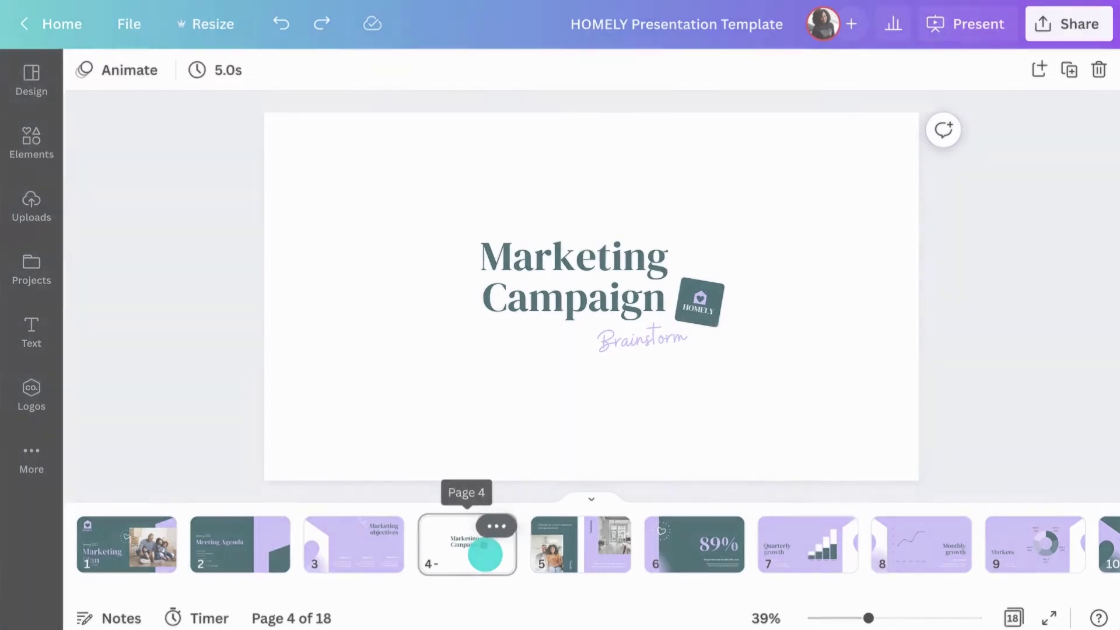
pyautogui.moveTo(467, 544)
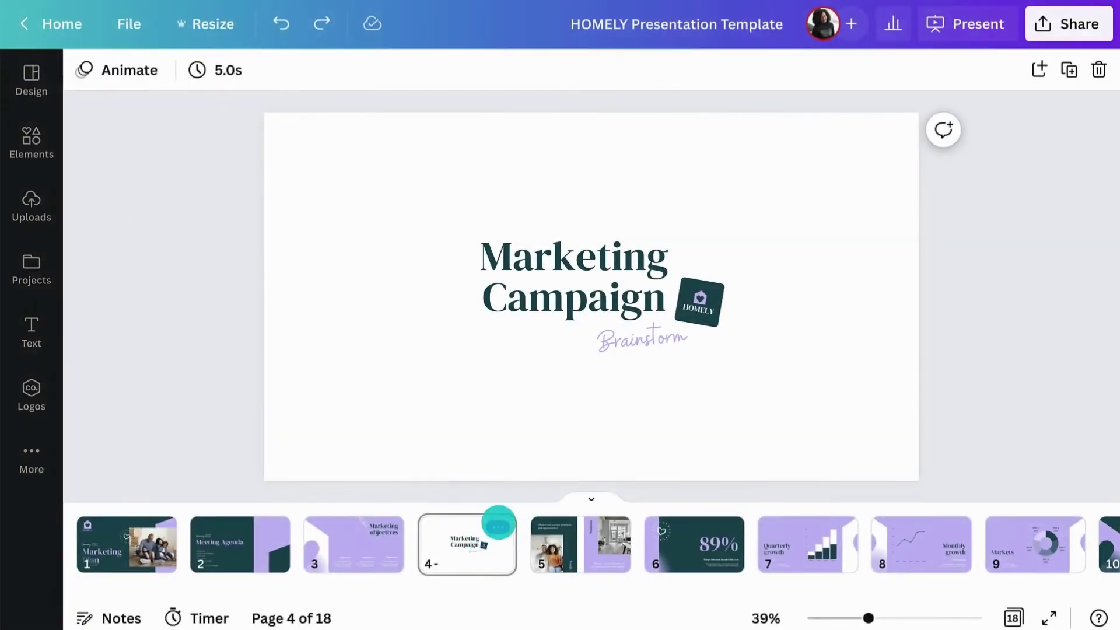
# Expand page 4 into a whiteboard and browse the whiteboard templates in Design
pyautogui.click(499, 527)
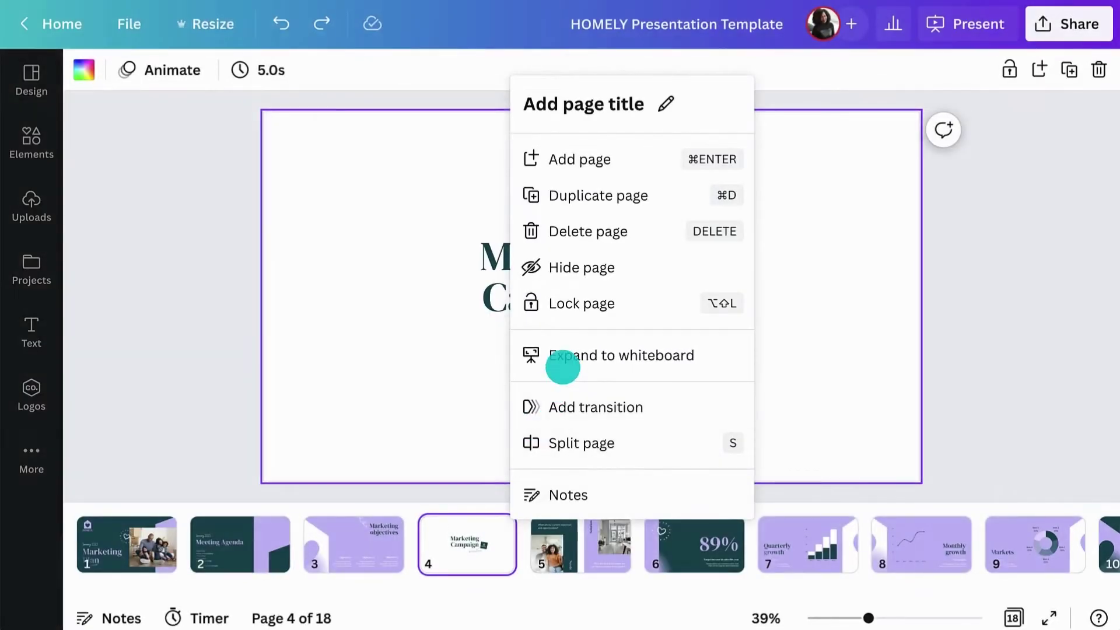
pyautogui.click(562, 368)
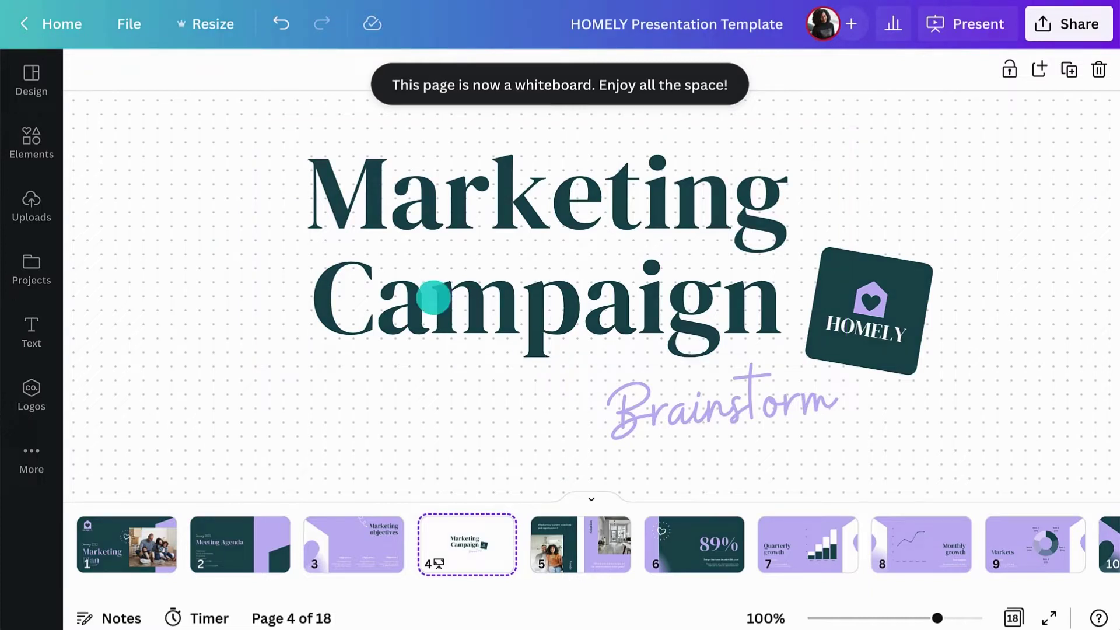
pyautogui.click(43, 87)
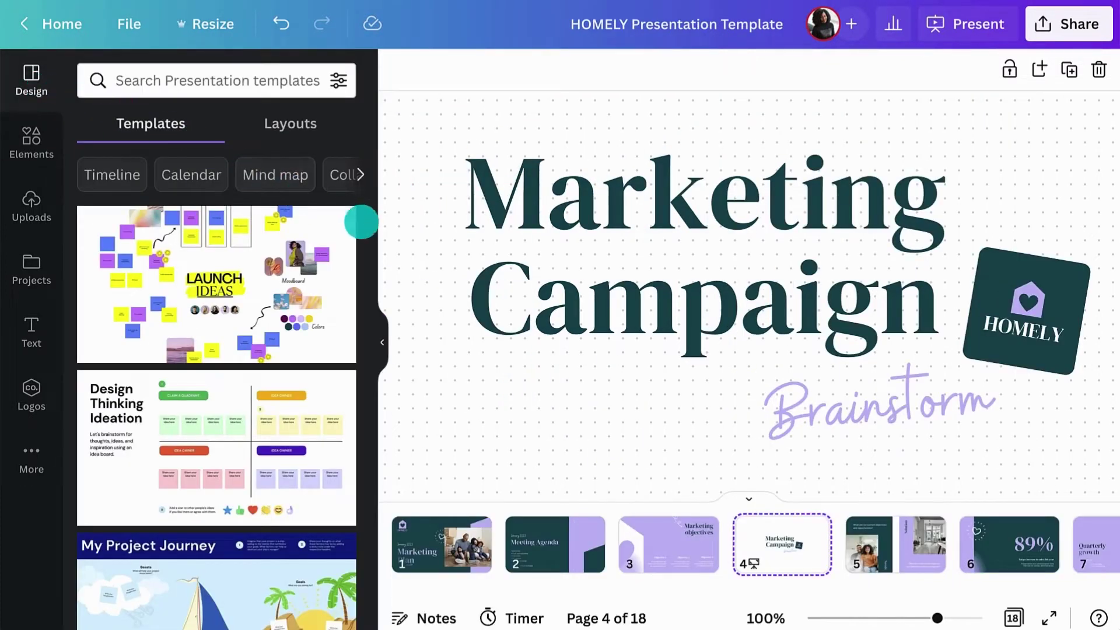
pyautogui.scroll(-2, 369, 223)
pyautogui.scroll(-5, 369, 223)
pyautogui.scroll(-5, 368, 223)
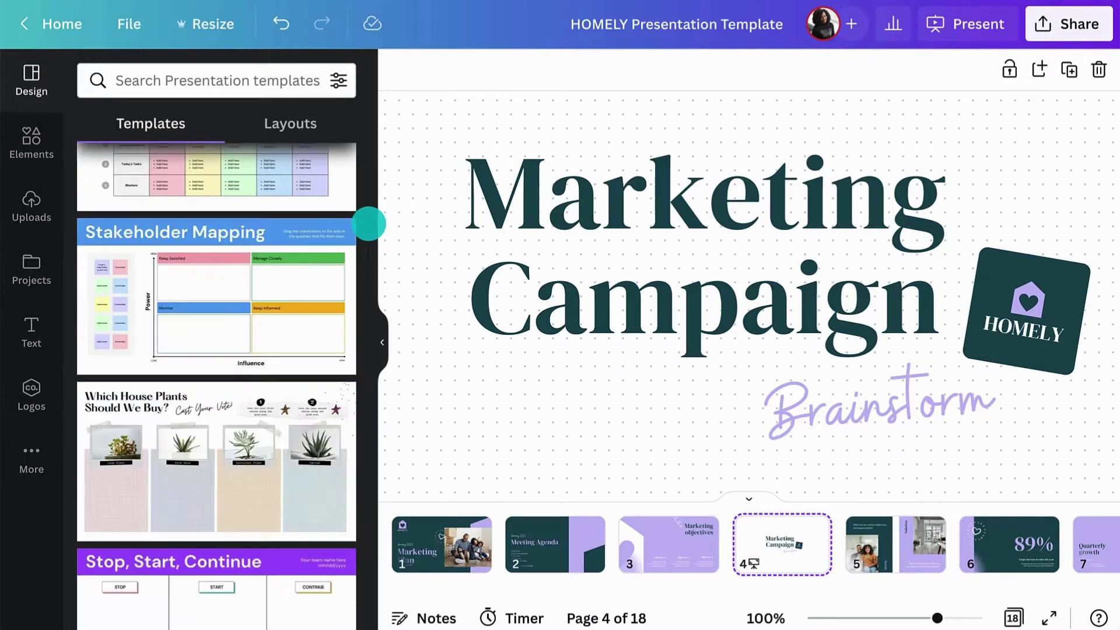
pyautogui.scroll(-5, 369, 223)
pyautogui.scroll(-2, 368, 223)
pyautogui.scroll(-3, 369, 224)
pyautogui.scroll(-5, 368, 223)
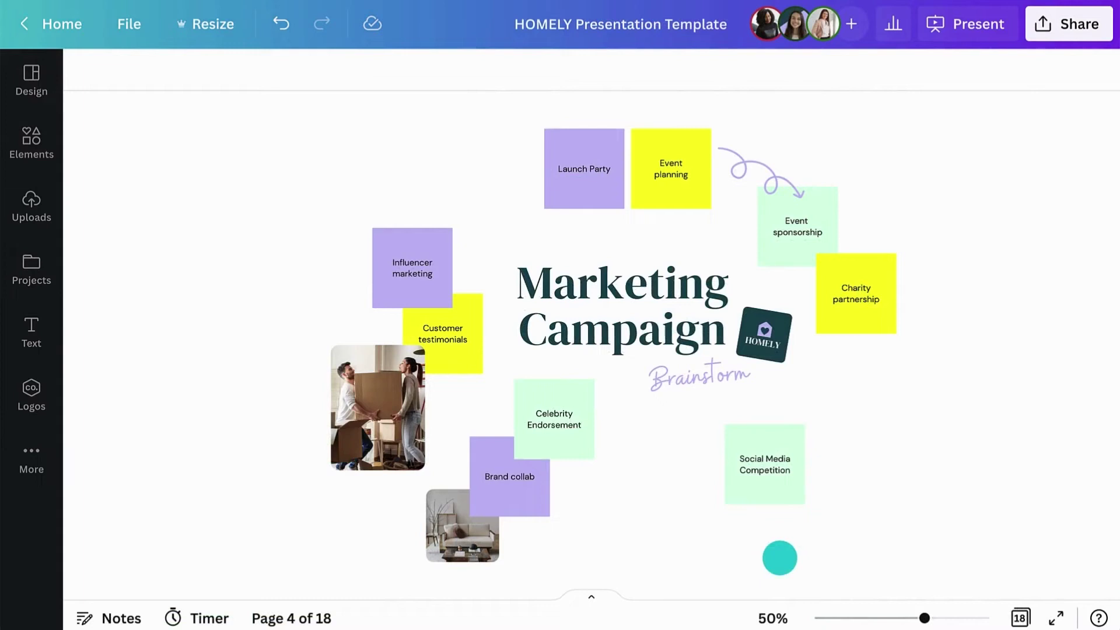
# Place a +1 sticker beside the teammate's note and start a five-minute timer
pyautogui.moveTo(897, 617); pyautogui.dragTo(921, 617)
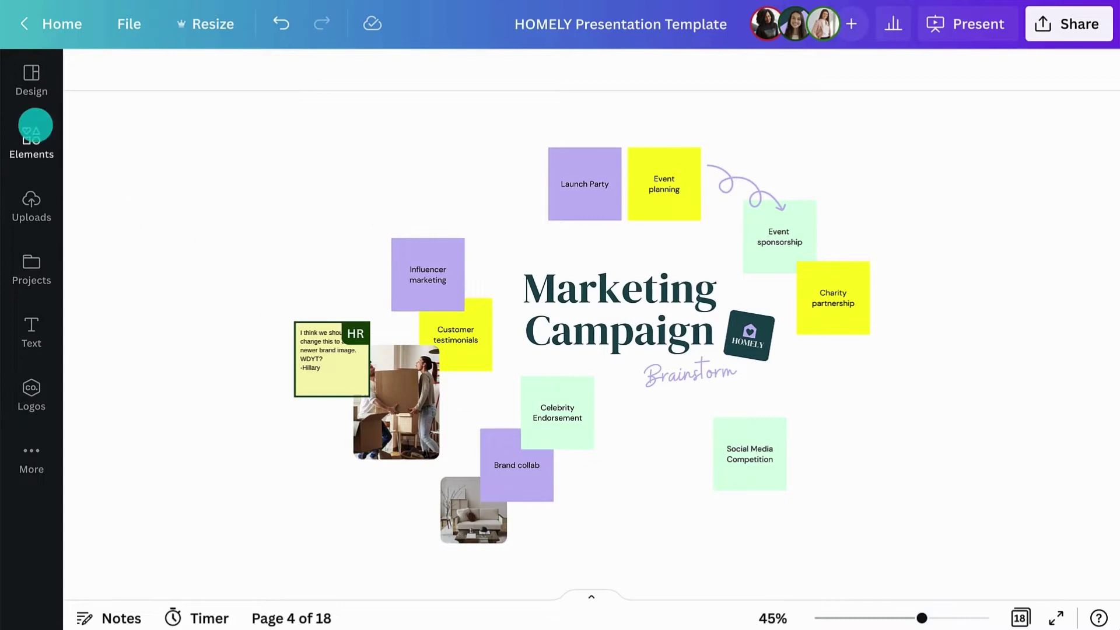
pyautogui.click(32, 133)
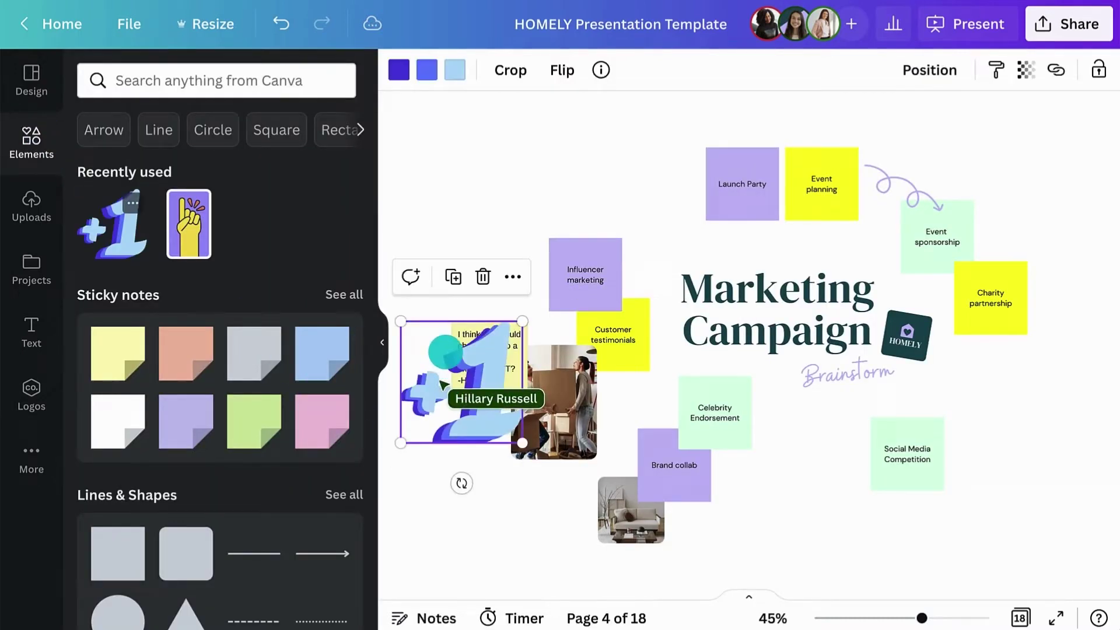
pyautogui.moveTo(404, 317)
pyautogui.mouseDown()
pyautogui.moveTo(461, 373)
pyautogui.moveTo(448, 318)
pyautogui.mouseUp()
pyautogui.click(381, 343)
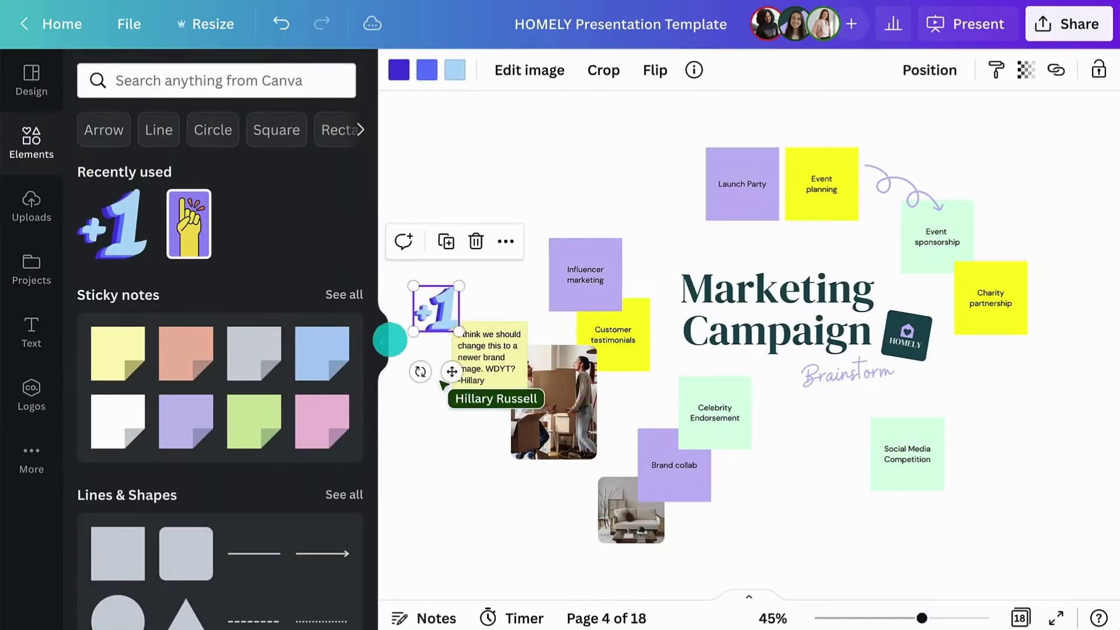
pyautogui.click(622, 468)
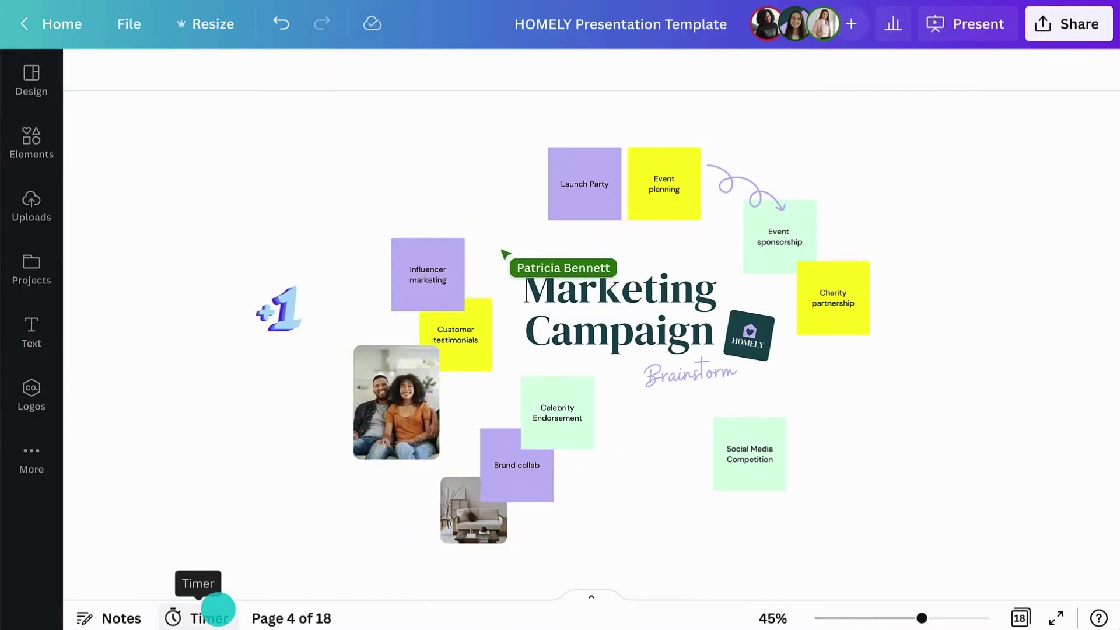
pyautogui.click(217, 609)
pyautogui.click(411, 240)
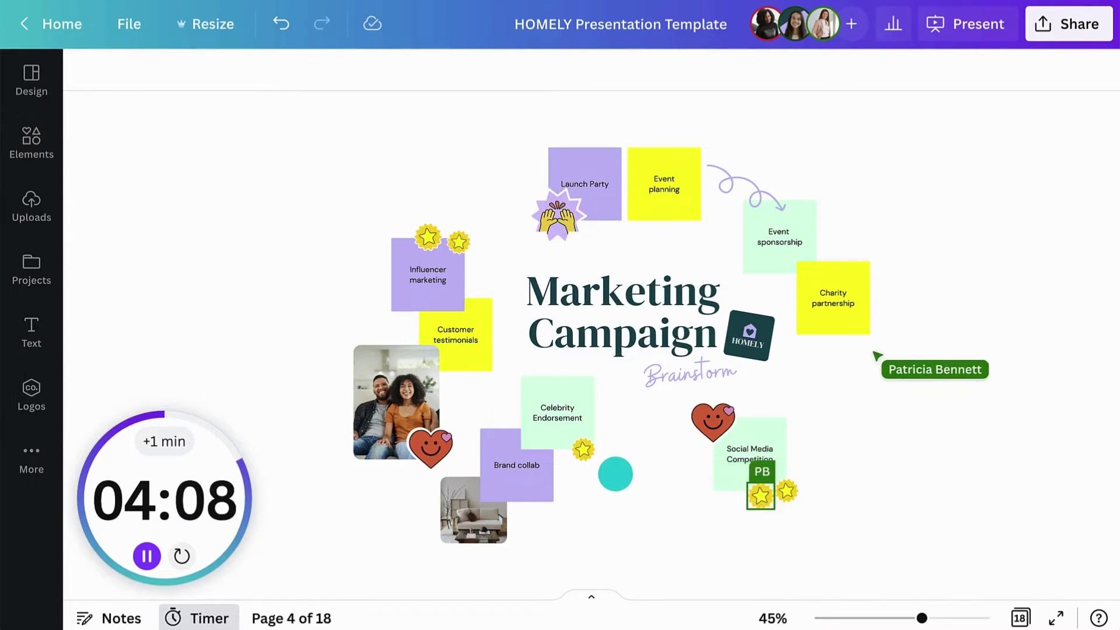
# Drag 'Sell your property' from the Social Media folder onto the whiteboard and shrink it
pyautogui.click(55, 274)
pyautogui.click(215, 181)
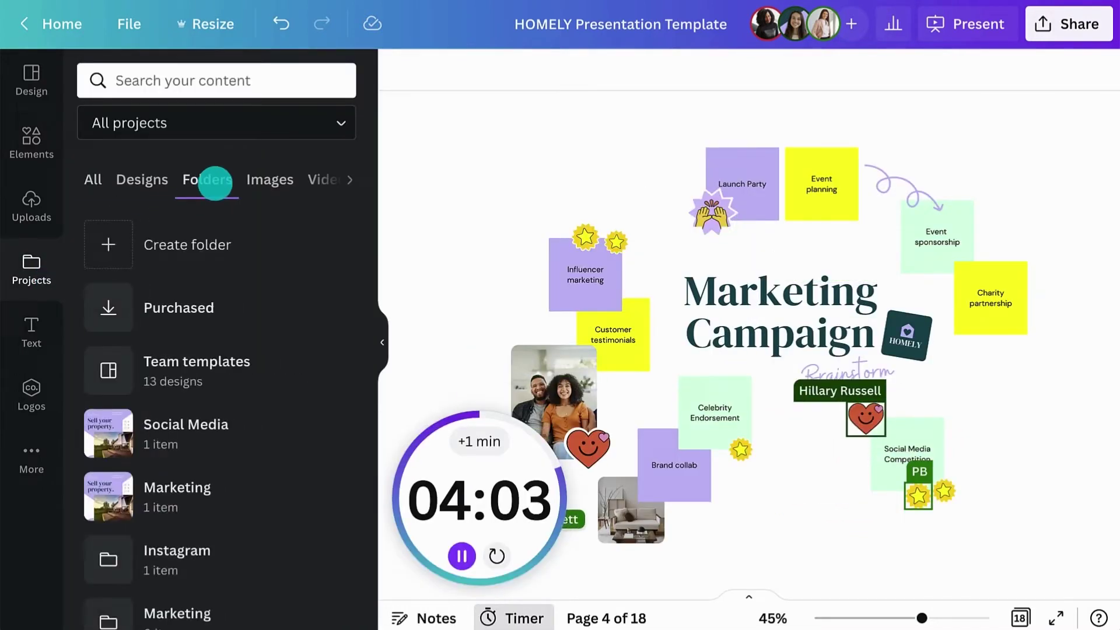
pyautogui.click(186, 426)
pyautogui.moveTo(130, 210); pyautogui.dragTo(994, 415)
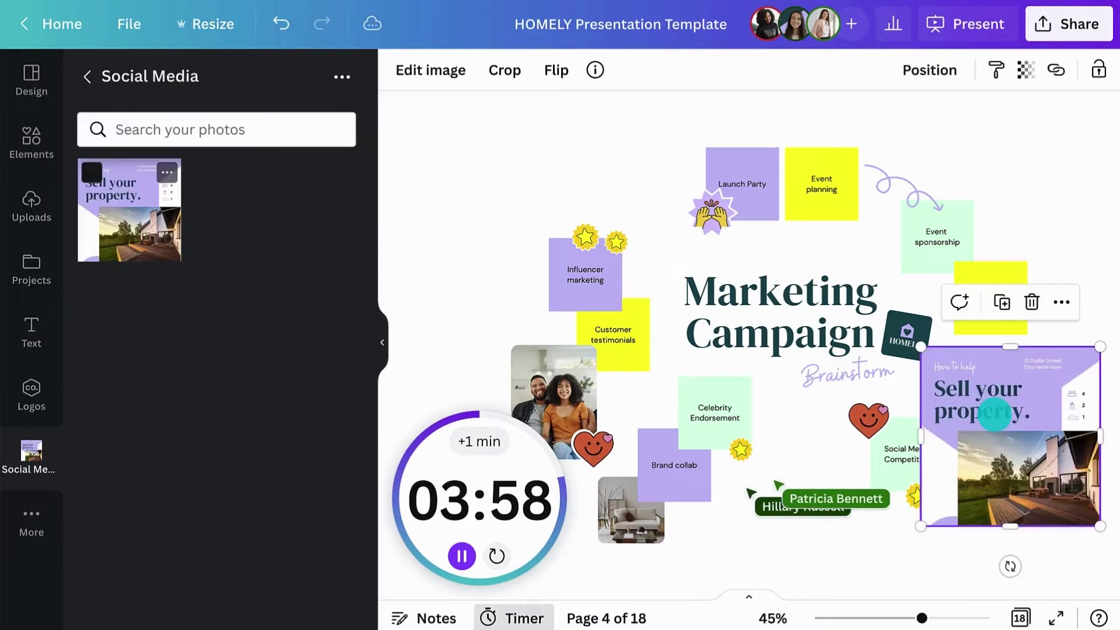
pyautogui.click(382, 342)
pyautogui.moveTo(762, 346); pyautogui.dragTo(765, 363)
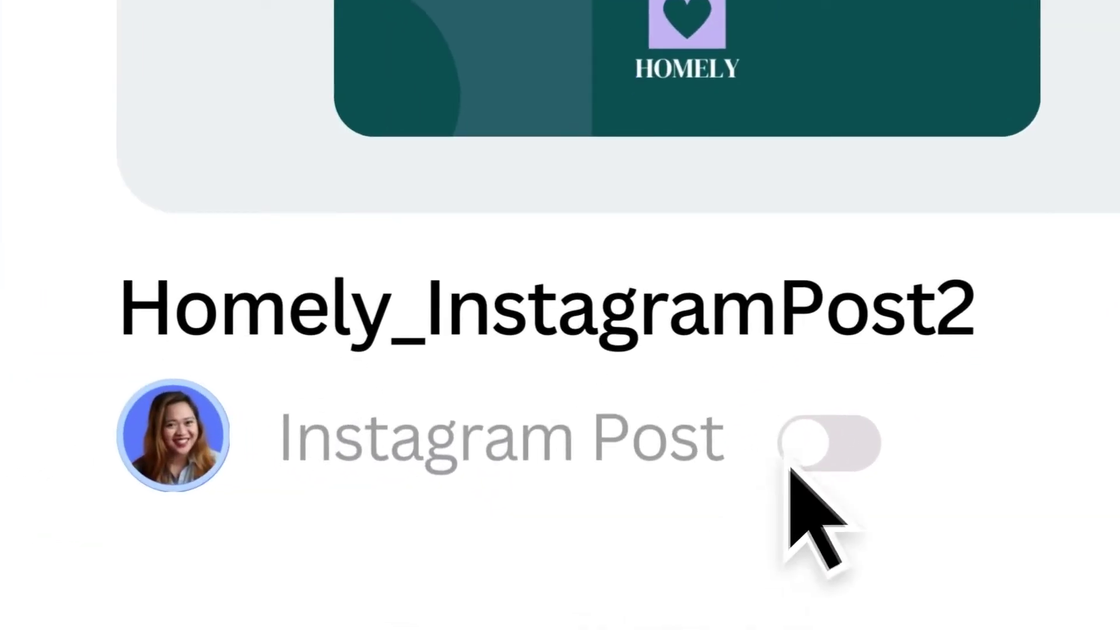
# Switch on Instagram posting for Homely_InstagramPost2
pyautogui.click(809, 448)
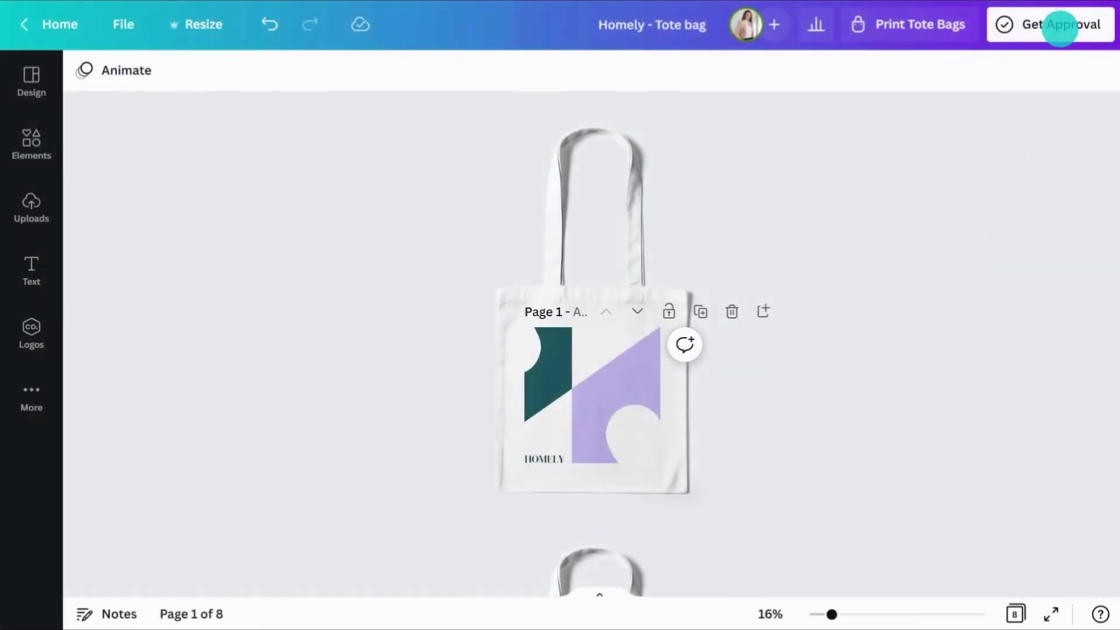
# Request a teammate's approval of the tote bag design with the message 'For your approval'
pyautogui.click(1059, 27)
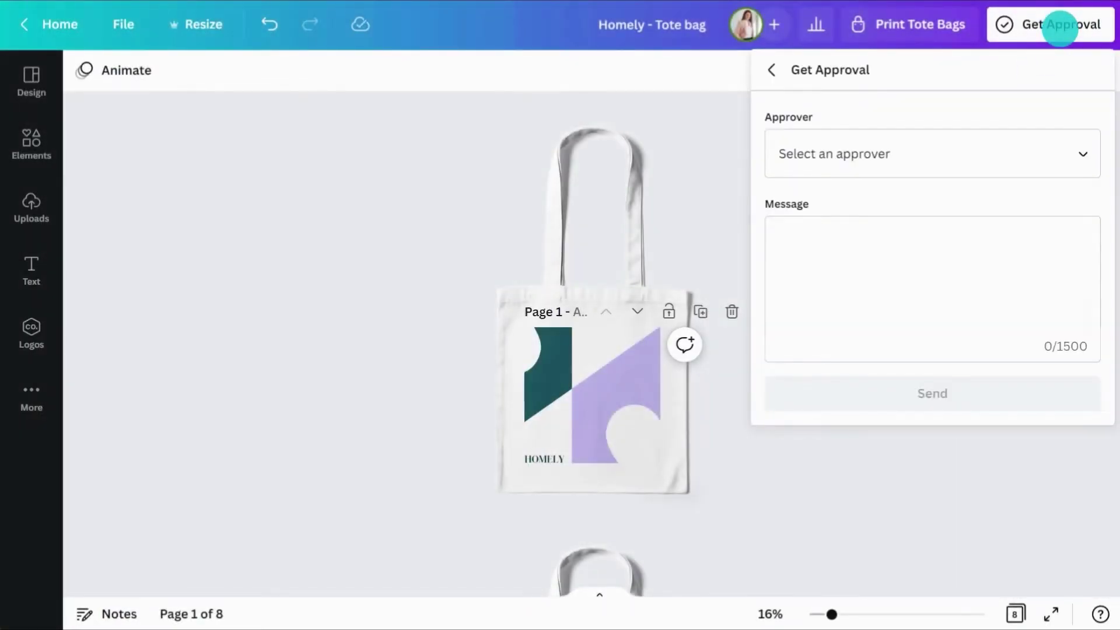
pyautogui.click(1080, 152)
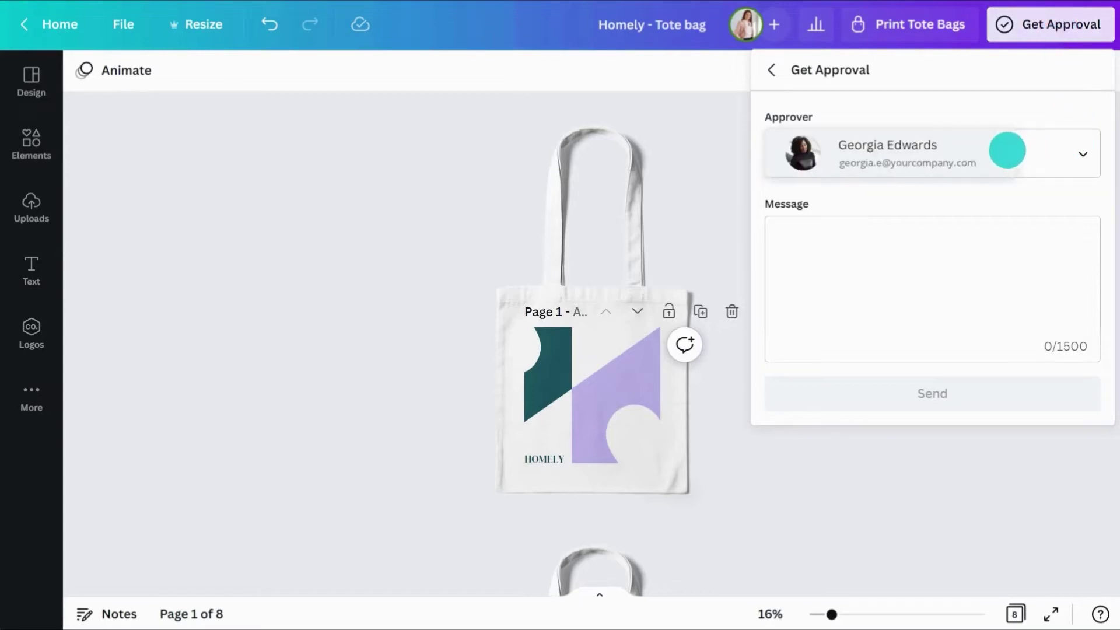
pyautogui.click(1007, 151)
pyautogui.click(987, 240)
pyautogui.write('For your approval')
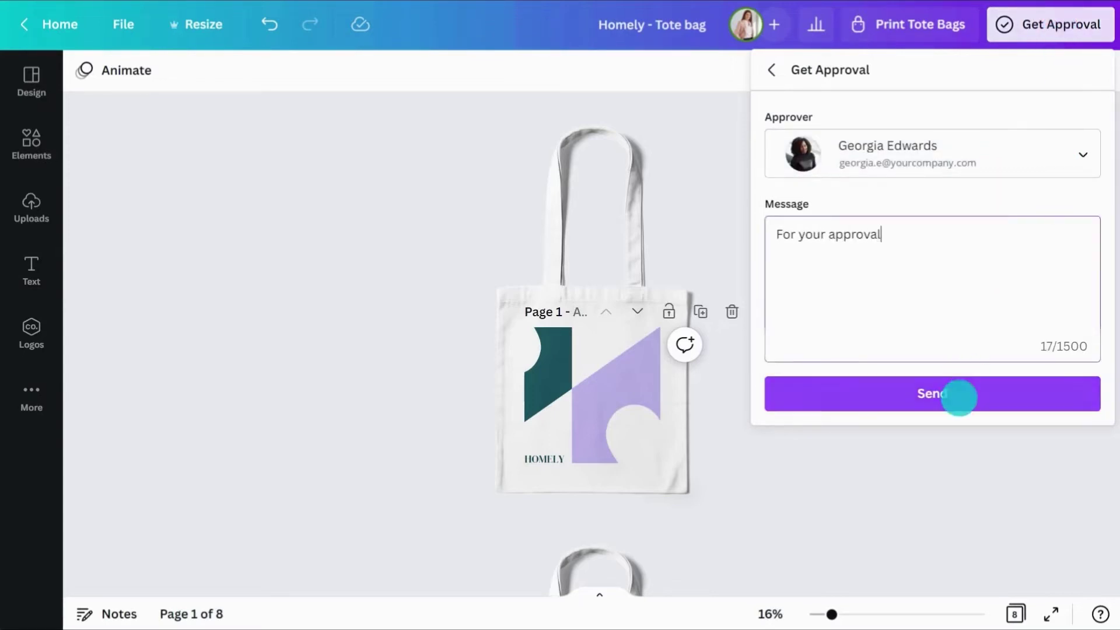
pyautogui.click(958, 393)
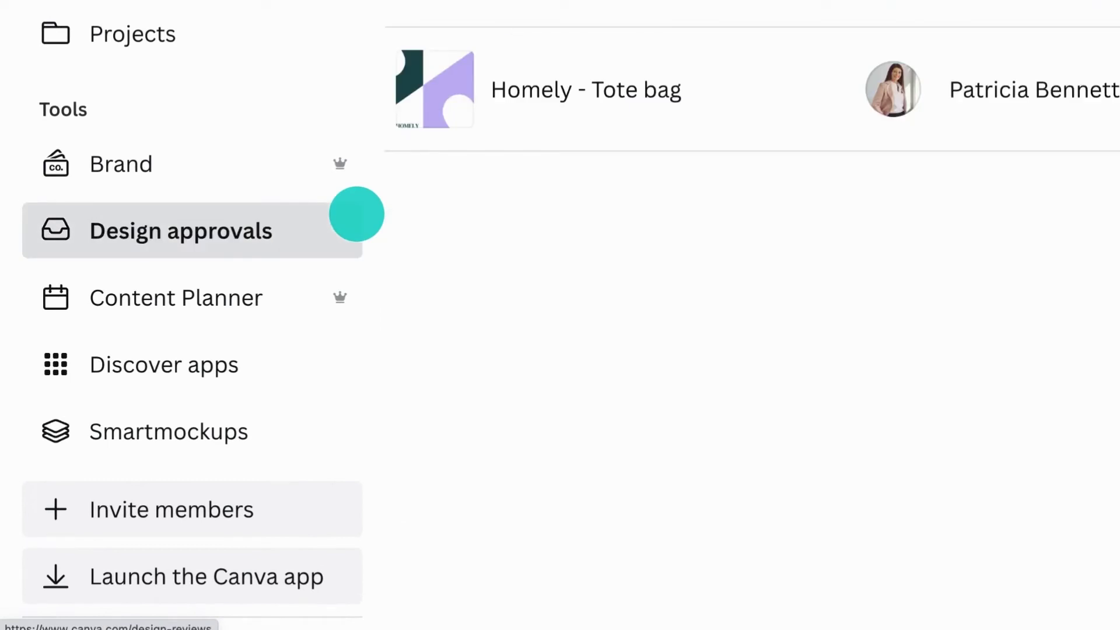
# Open the filter dropdown on the Design approvals list
pyautogui.click(364, 174)
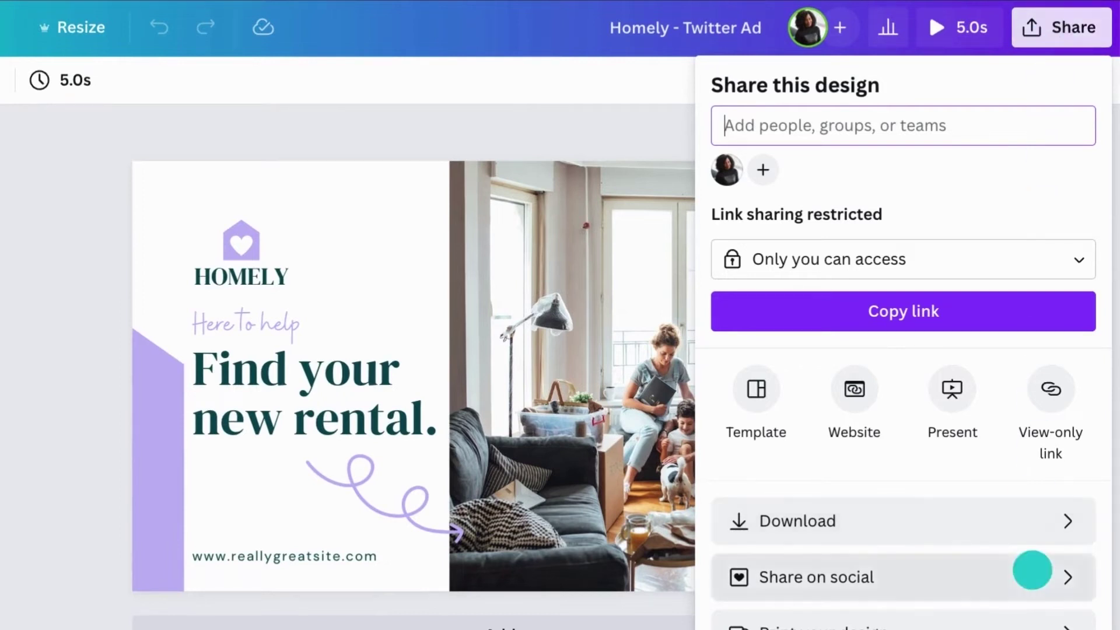
# Connect and authorize the homely_realty Twitter account, then select it for publishing
pyautogui.click(1032, 575)
pyautogui.click(757, 186)
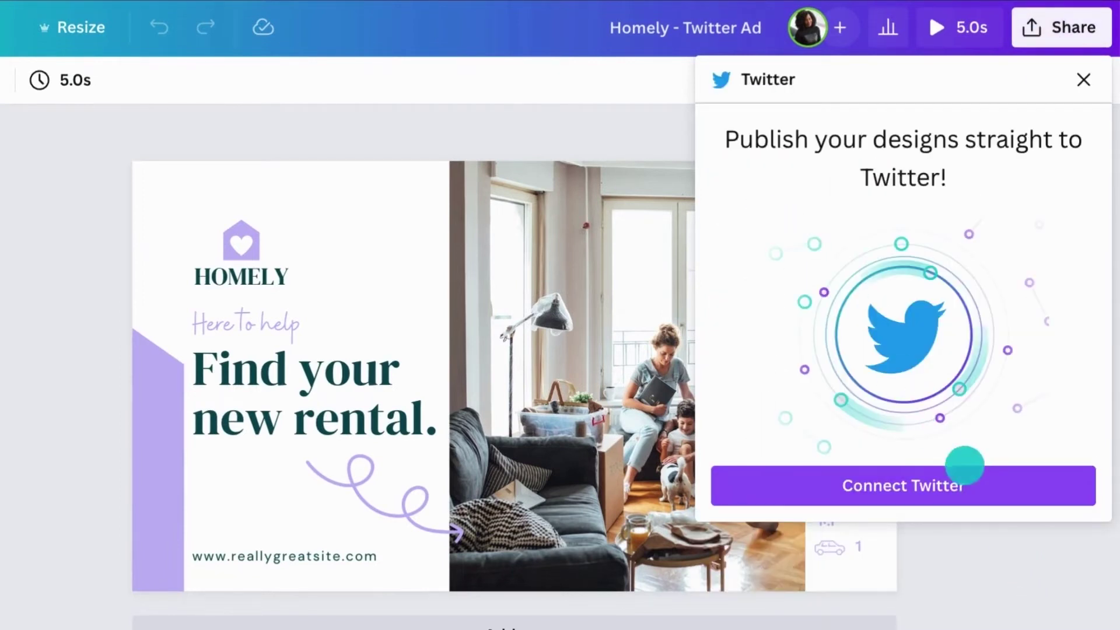
pyautogui.click(964, 465)
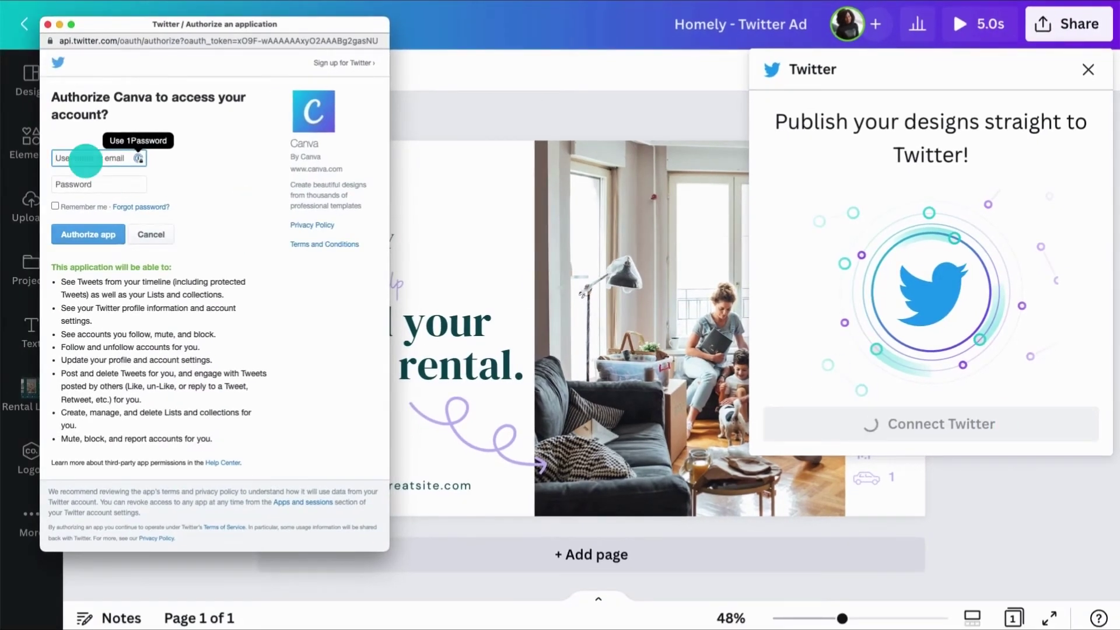
pyautogui.click(86, 161)
pyautogui.write('homely_realty')
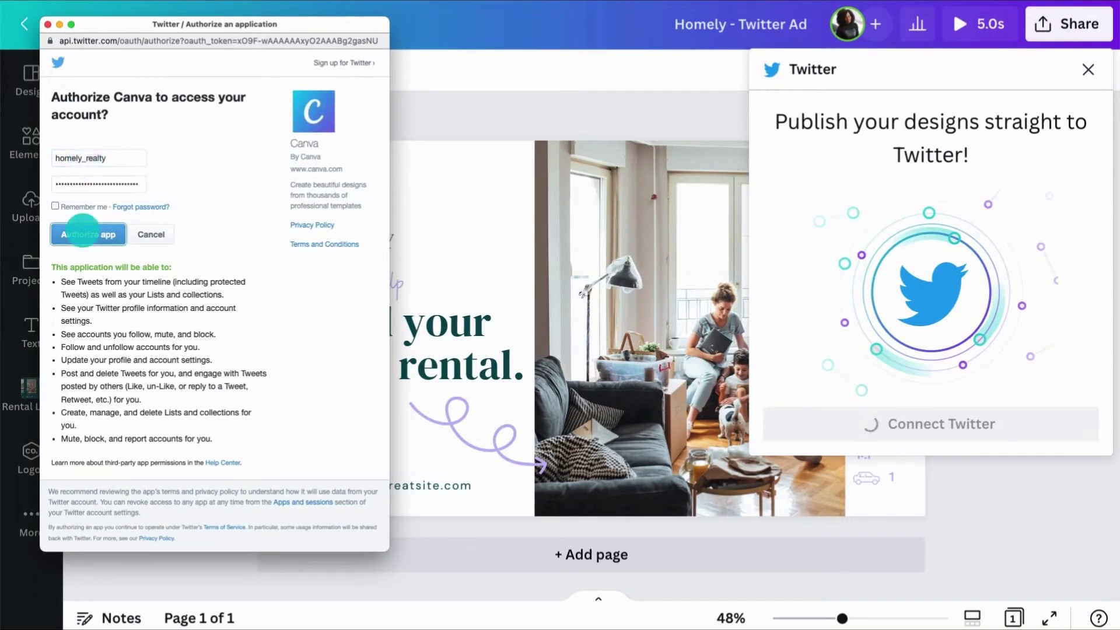
pyautogui.click(87, 234)
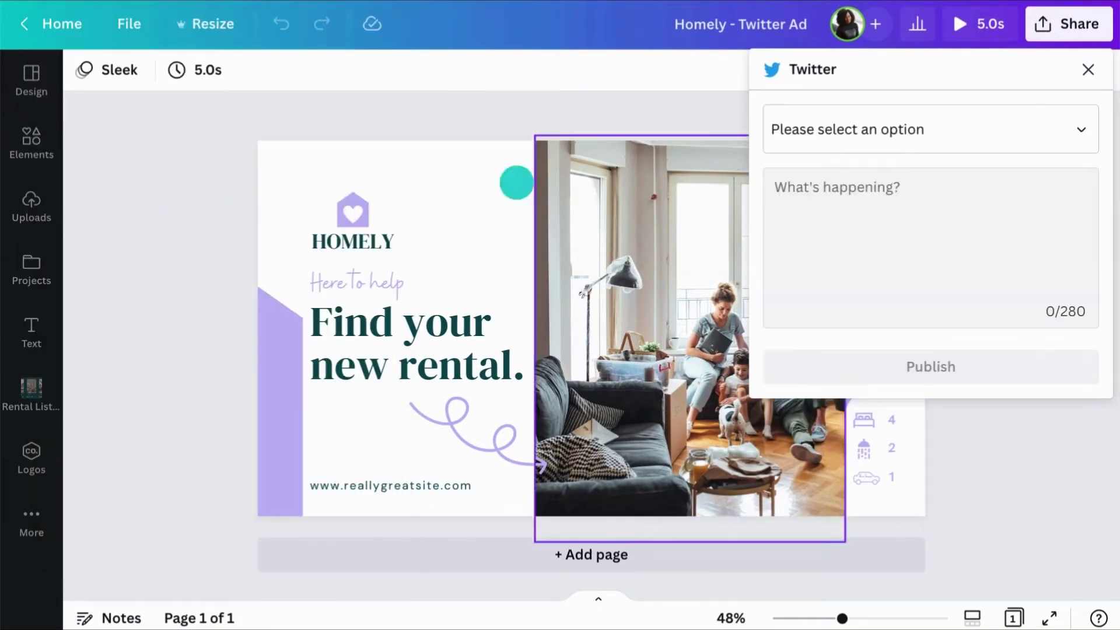
pyautogui.click(948, 130)
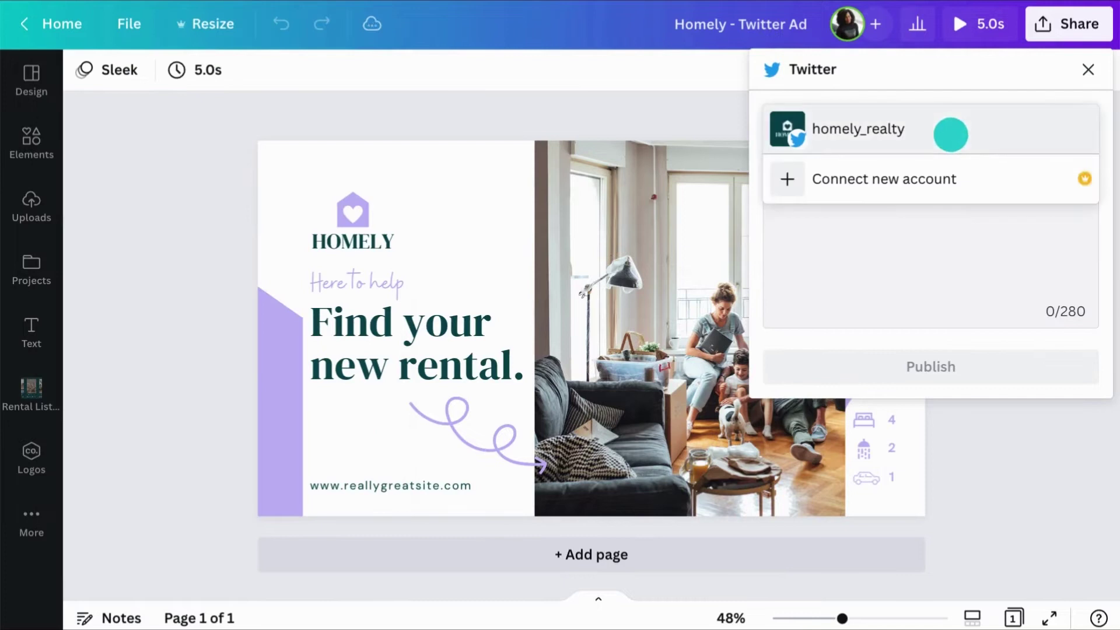
pyautogui.click(960, 138)
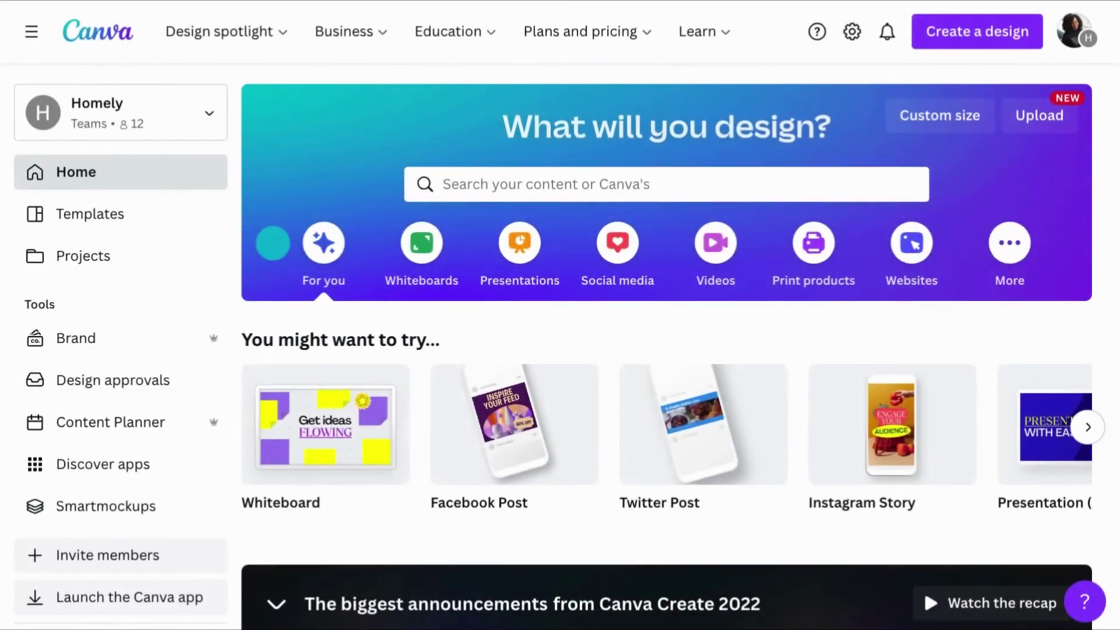
# Plan the Twitter Ad for Wednesday, Oct 5 with an authorized Twitter channel
pyautogui.click(170, 424)
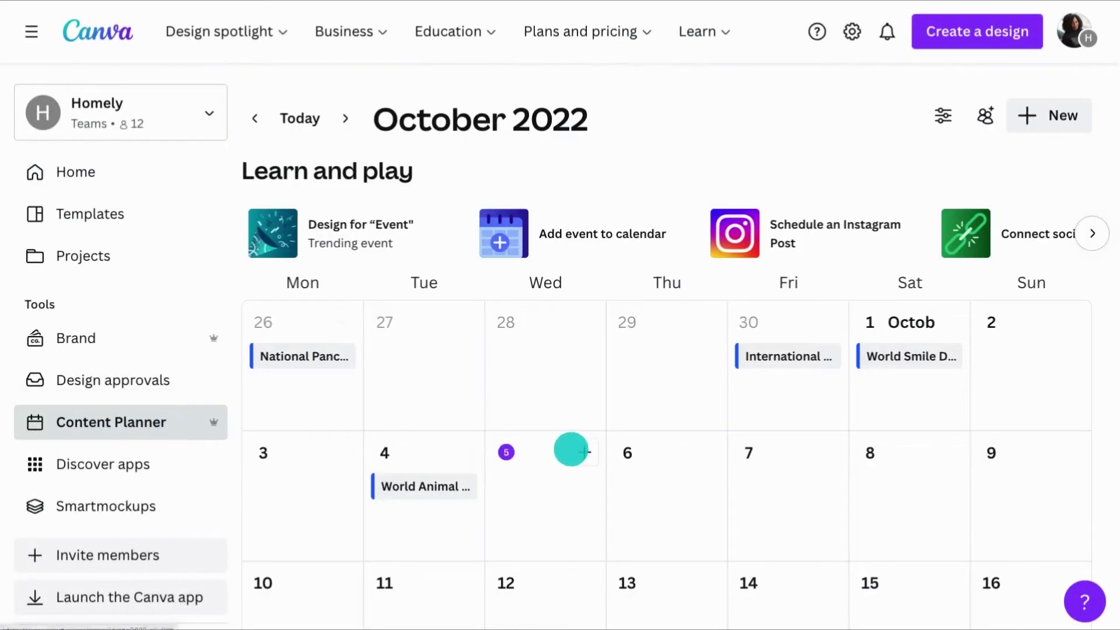
pyautogui.click(584, 452)
pyautogui.click(293, 226)
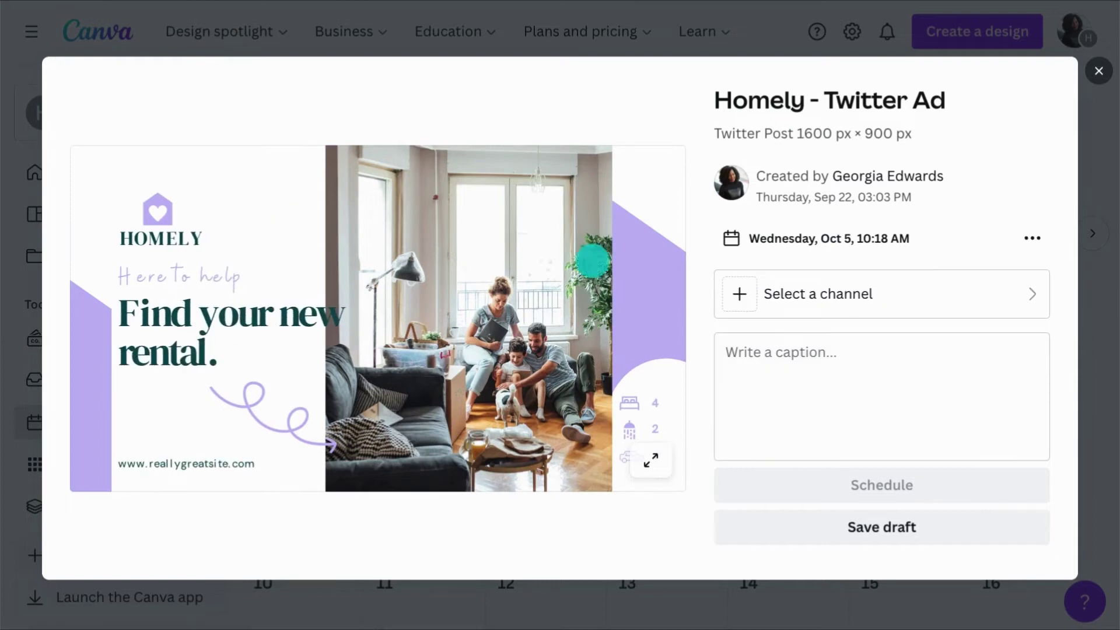
pyautogui.click(821, 291)
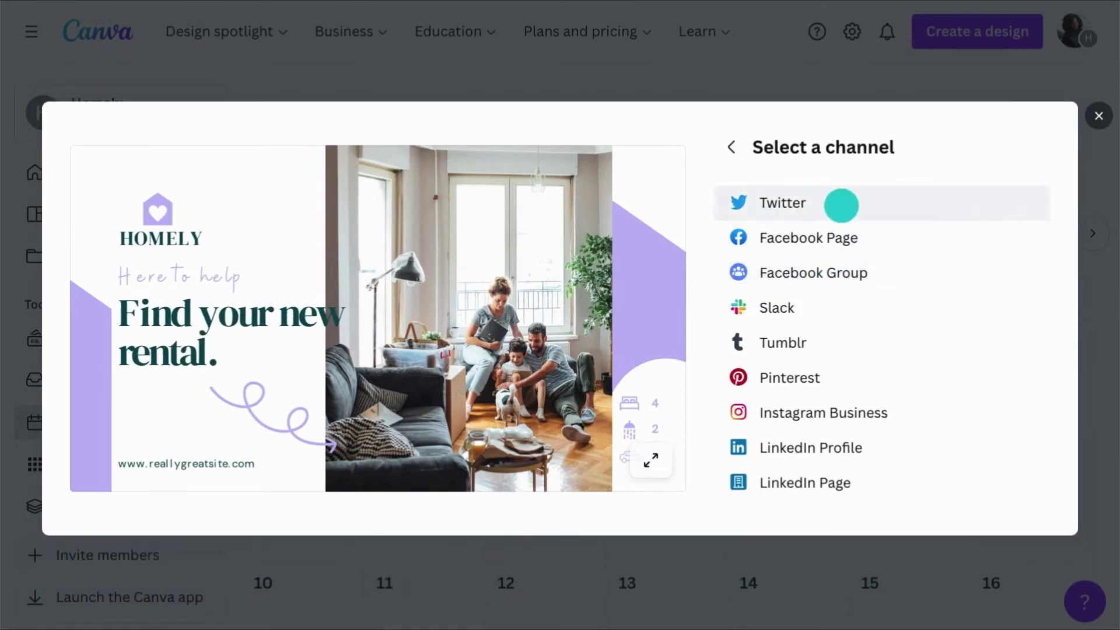
pyautogui.click(840, 204)
pyautogui.click(900, 477)
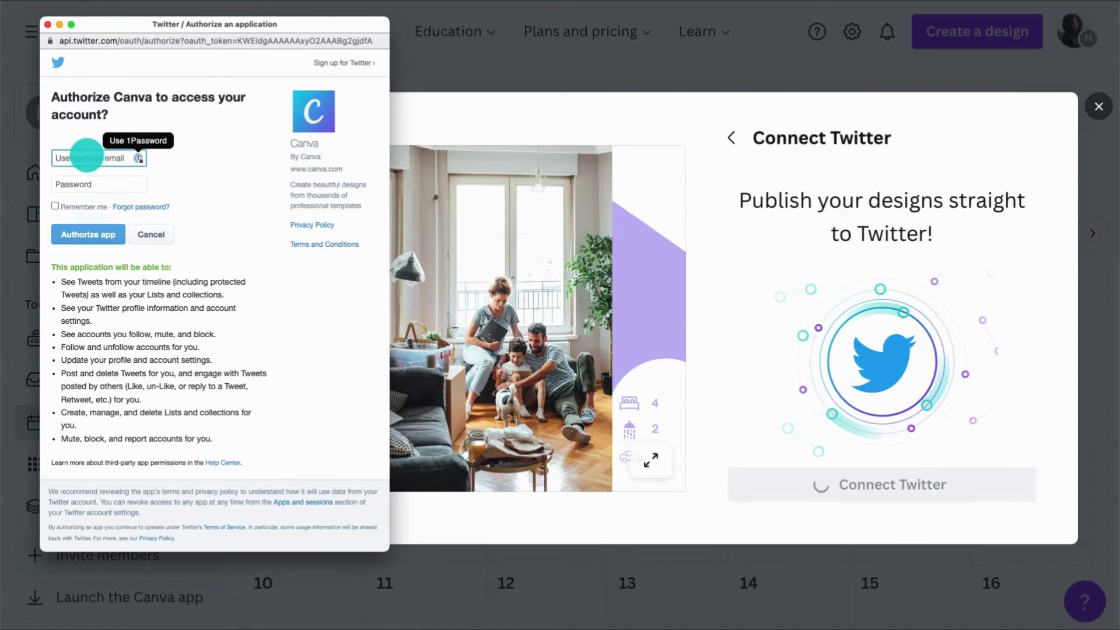
pyautogui.click(89, 234)
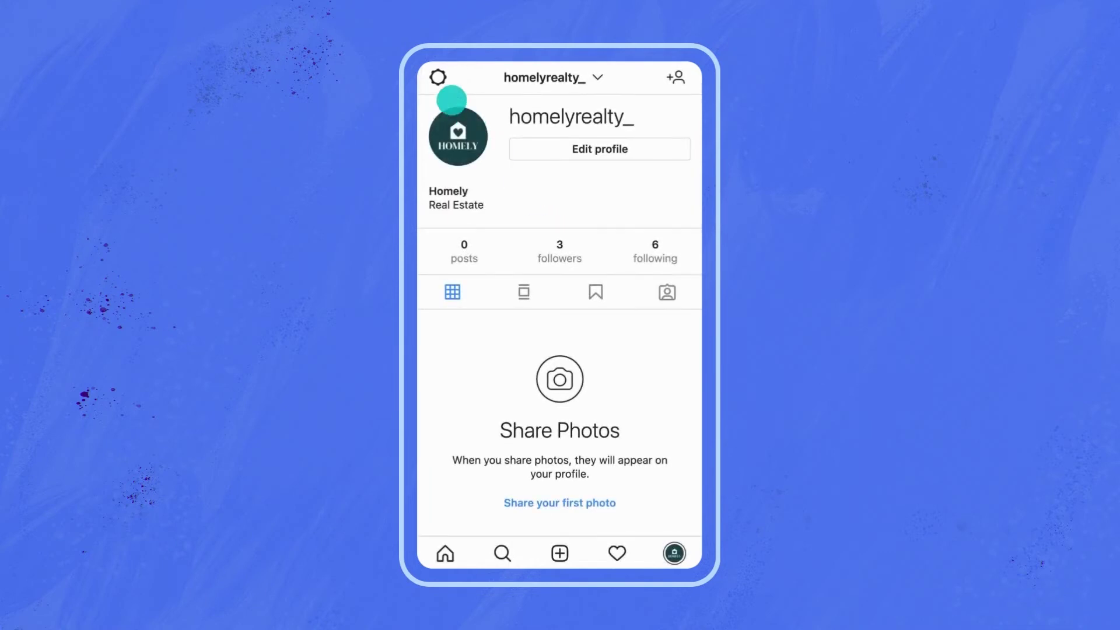
# Switch the homelyrealty_ Instagram profile to a professional Business account
pyautogui.click(437, 78)
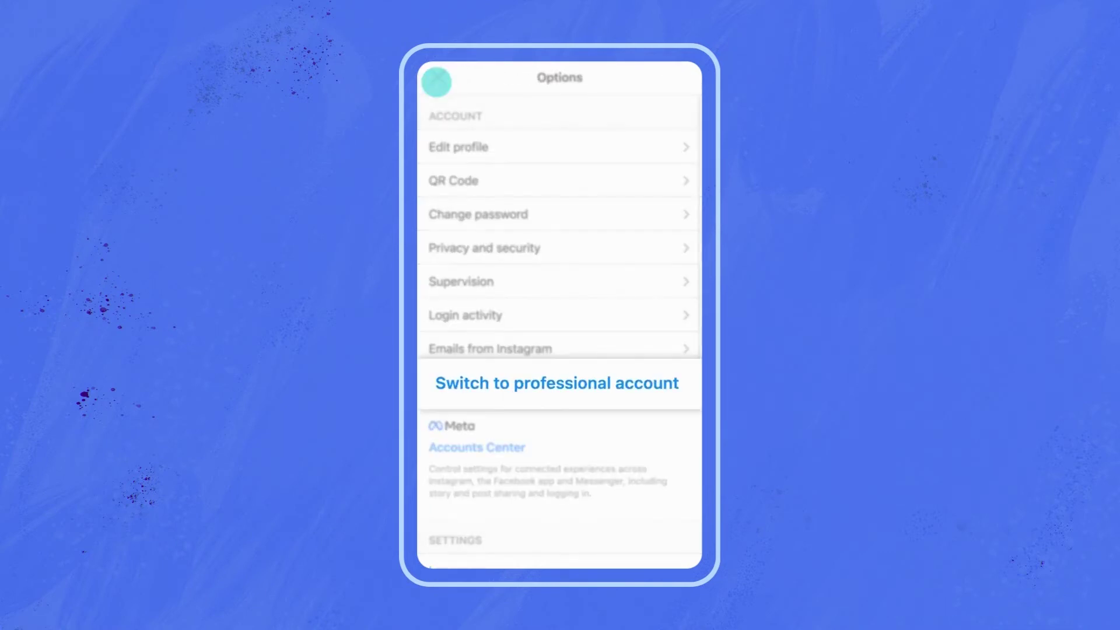
pyautogui.click(564, 382)
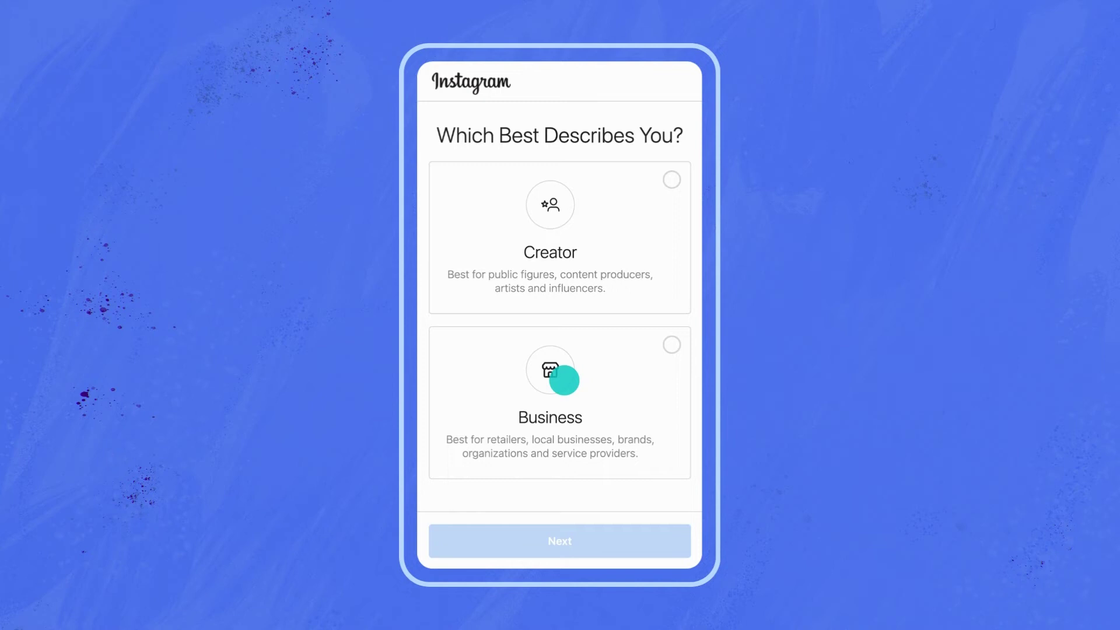
pyautogui.click(665, 345)
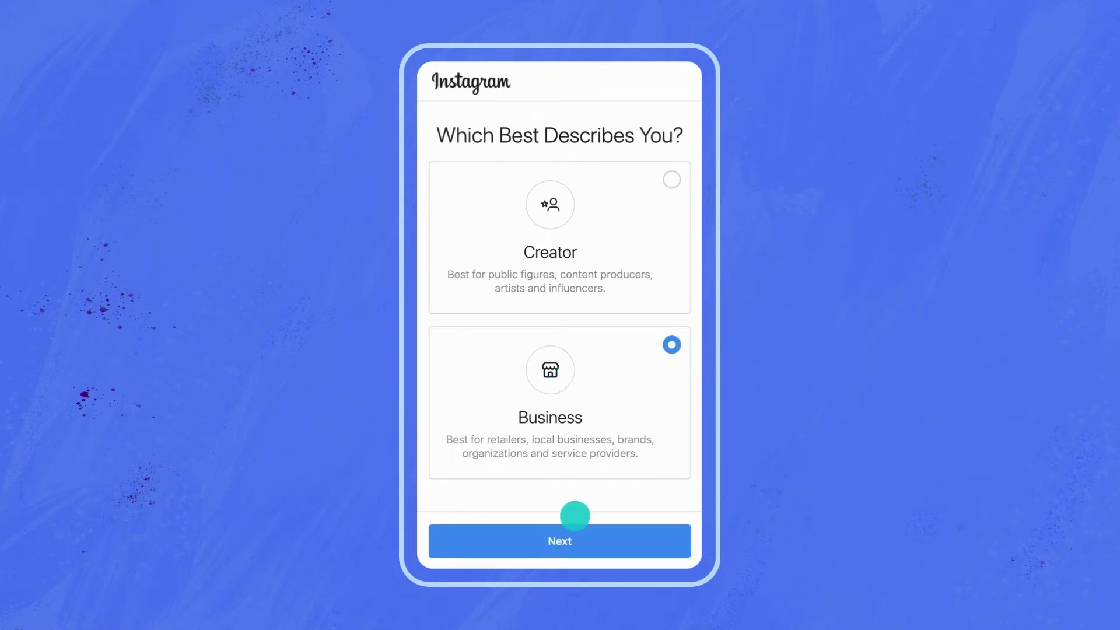
pyautogui.click(562, 537)
pyautogui.click(562, 522)
# Set the business category to Real Estate and show it on the profile
pyautogui.click(535, 266)
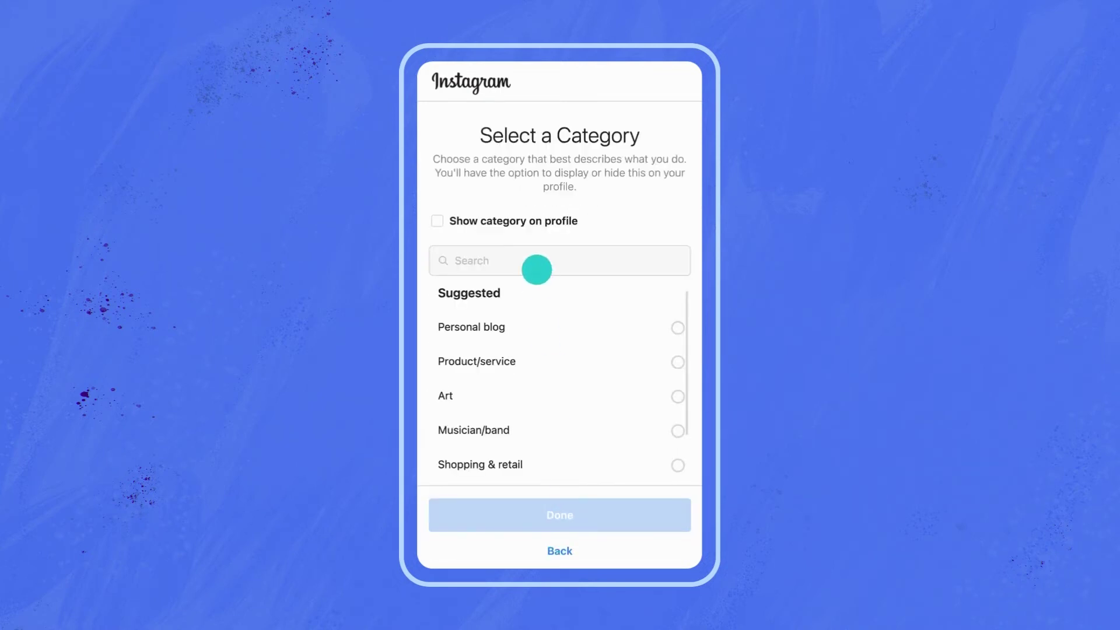
pyautogui.write('Real Estate')
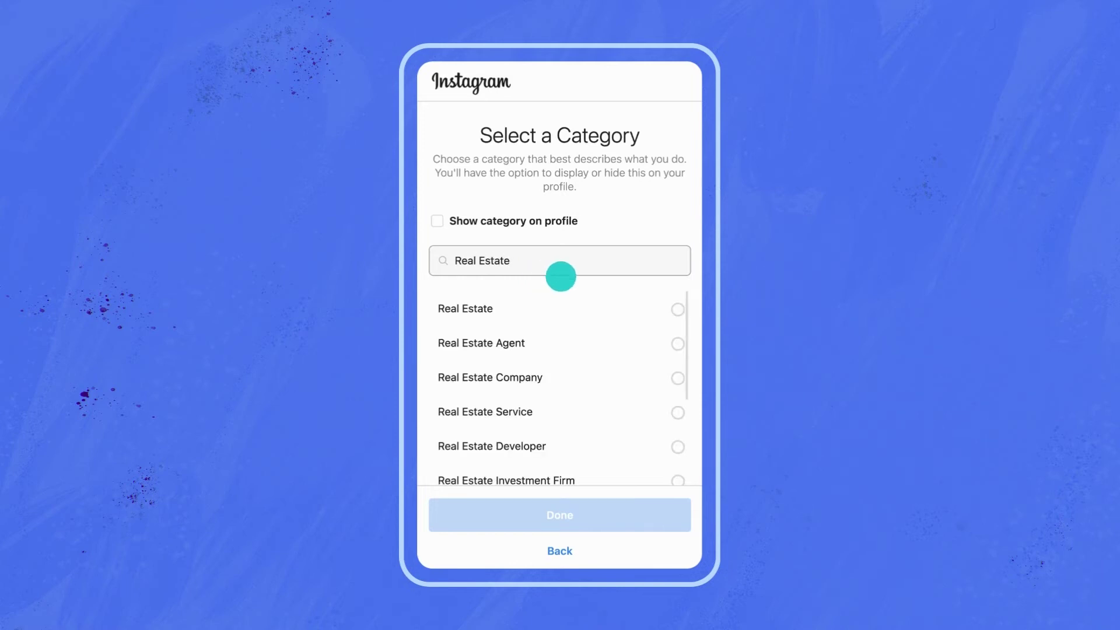
pyautogui.click(672, 311)
pyautogui.click(548, 222)
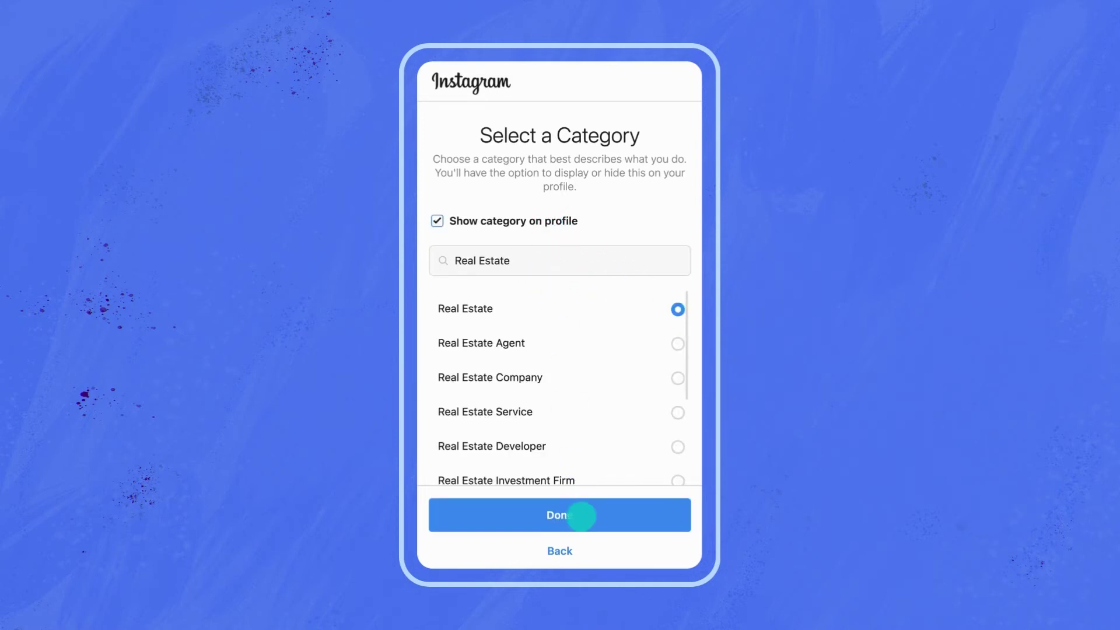
pyautogui.click(580, 516)
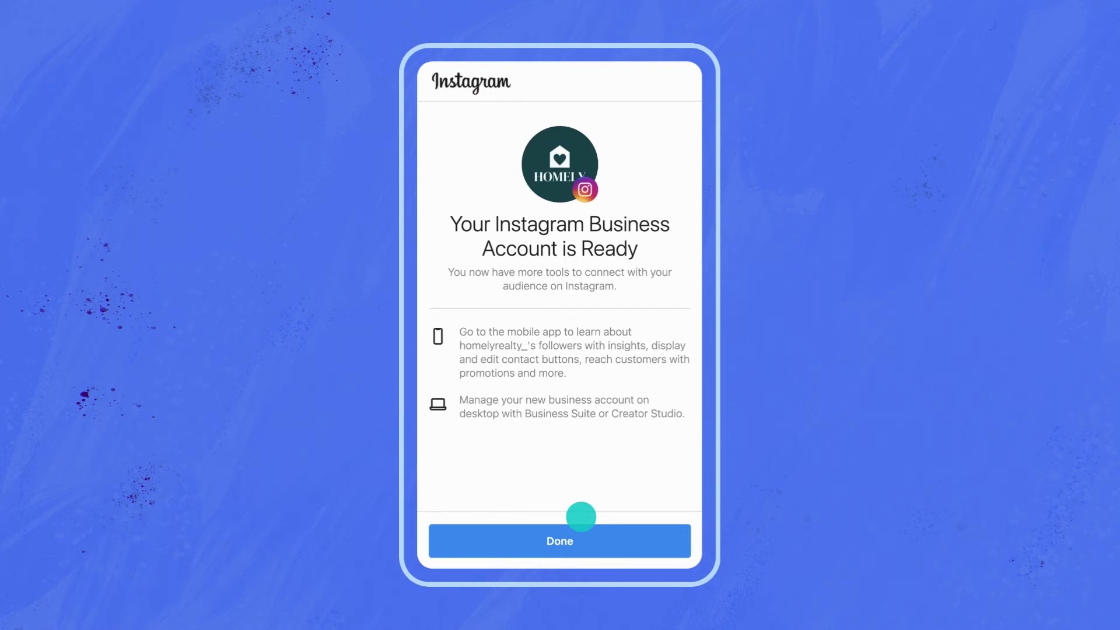
# From Edit profile, connect homelyrealty_ to an existing Facebook Page
pyautogui.click(581, 517)
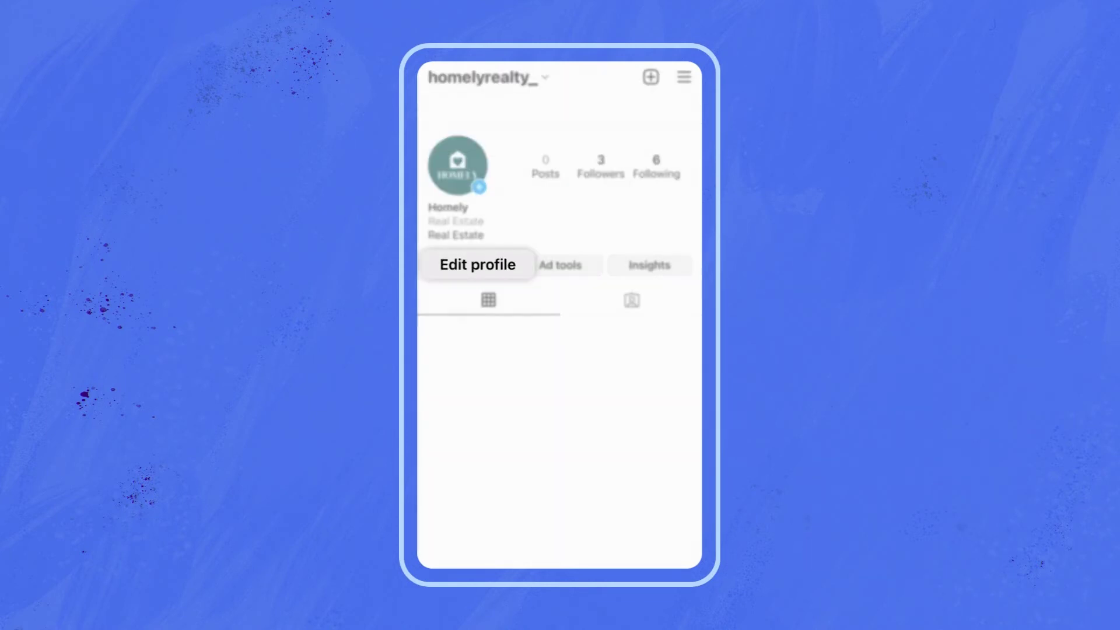
pyautogui.click(482, 263)
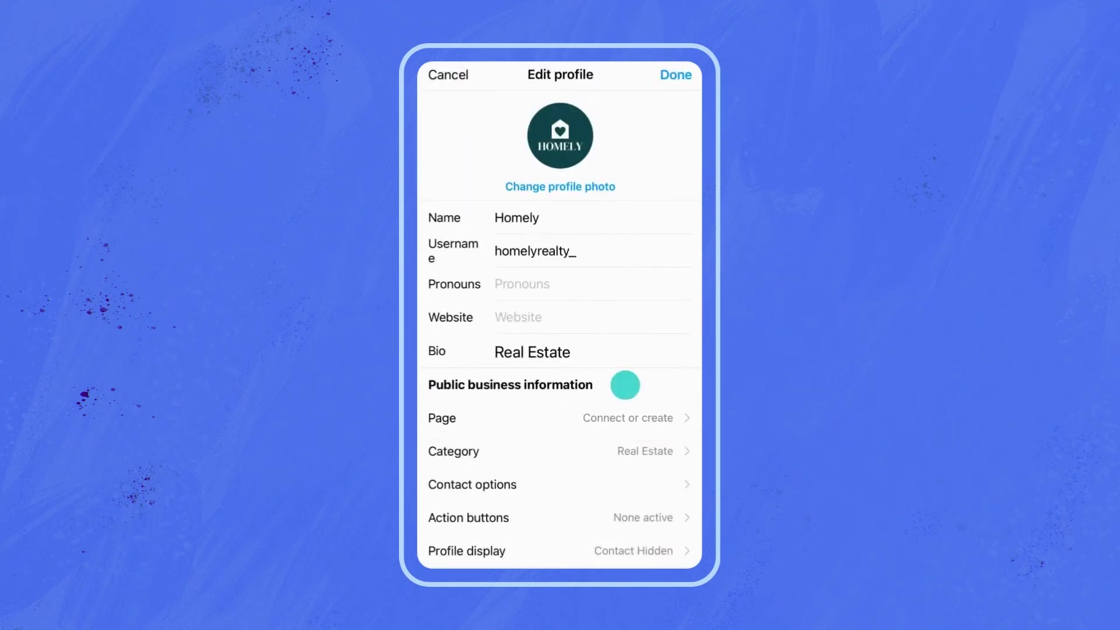
pyautogui.click(665, 419)
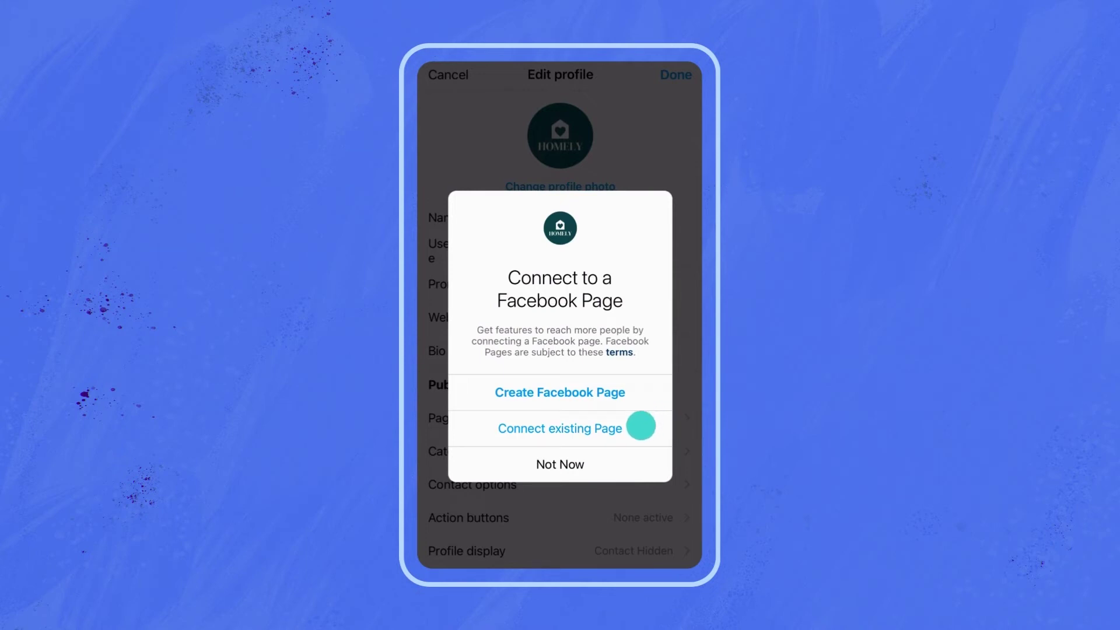
pyautogui.click(620, 430)
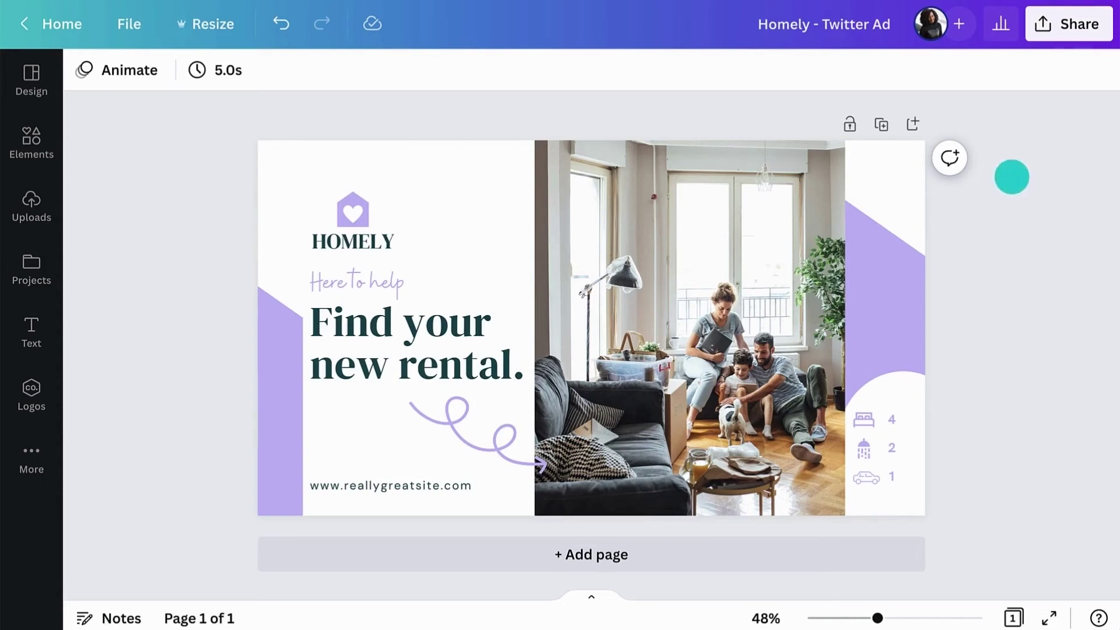
# Publish the ad to Twitter now with the two-line rental caption and reallygreatsite.com link
pyautogui.click(1051, 26)
pyautogui.click(1023, 507)
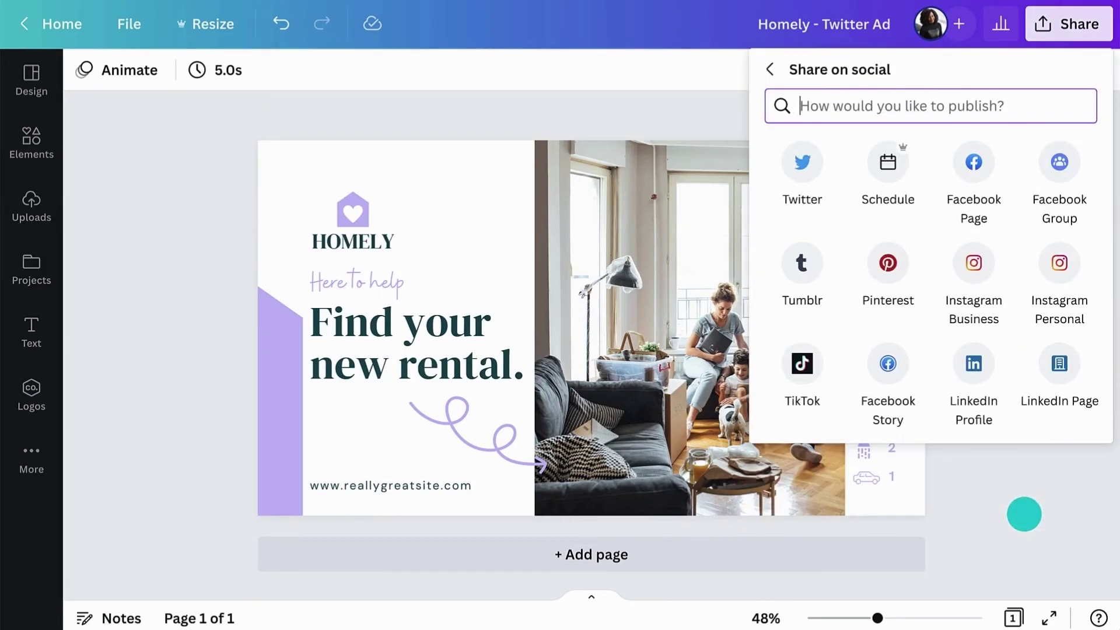
pyautogui.click(799, 175)
pyautogui.write('Here to help find your new rental.')
pyautogui.press('Return')
pyautogui.write('Check us out at www.reallygreatsite.com')
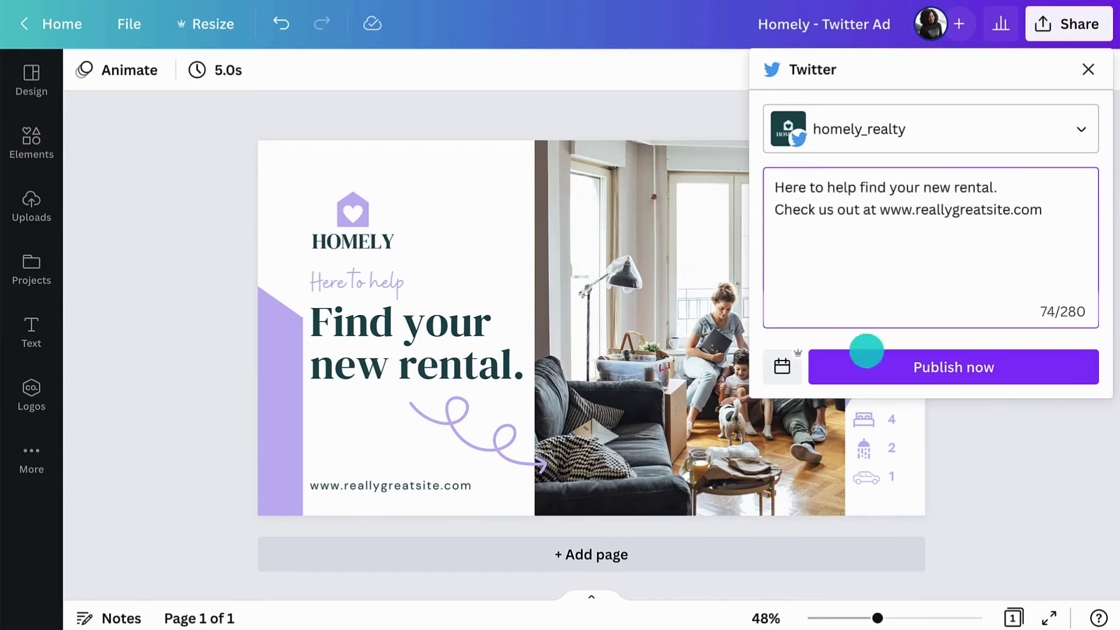
pyautogui.click(866, 351)
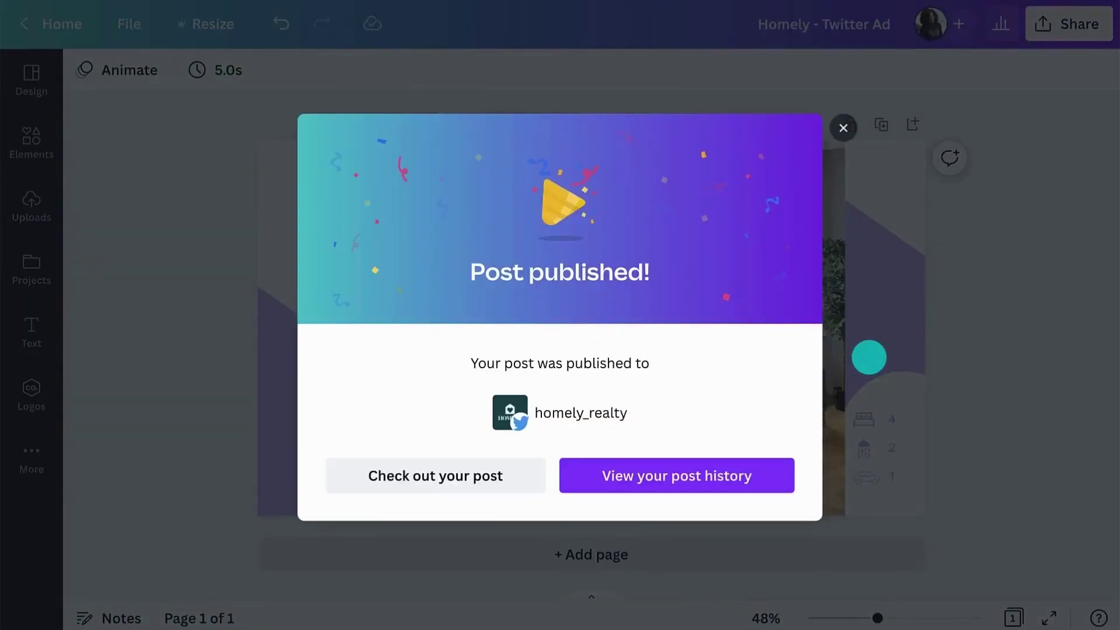
pyautogui.press('Escape')
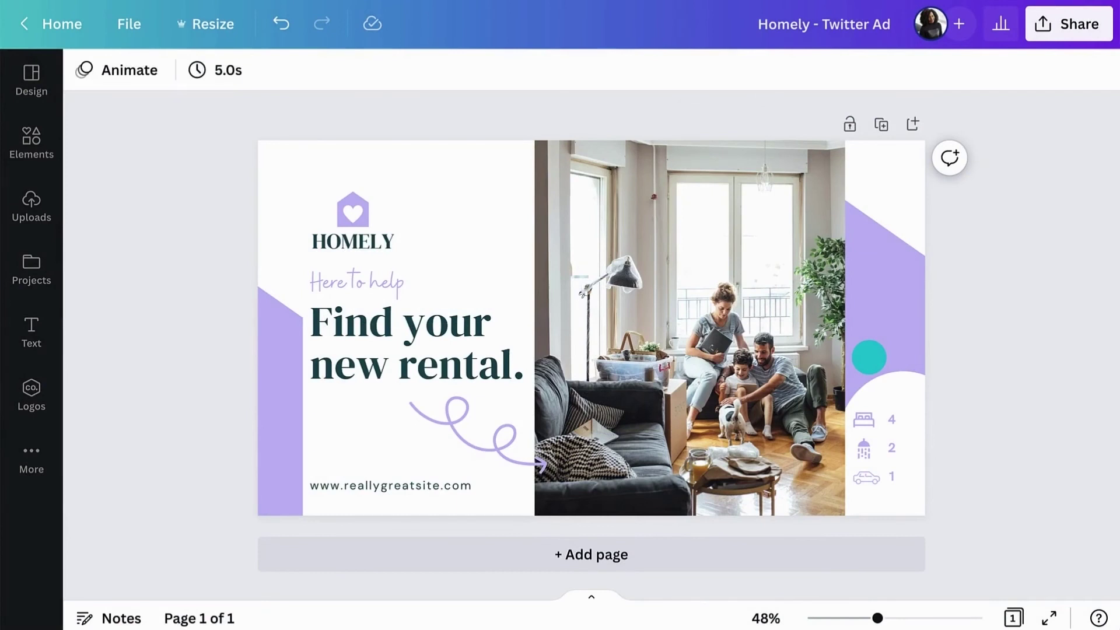
# Schedule the same tweet and caption for Tuesday, Sep 27 at 03:08 PM
pyautogui.click(1076, 23)
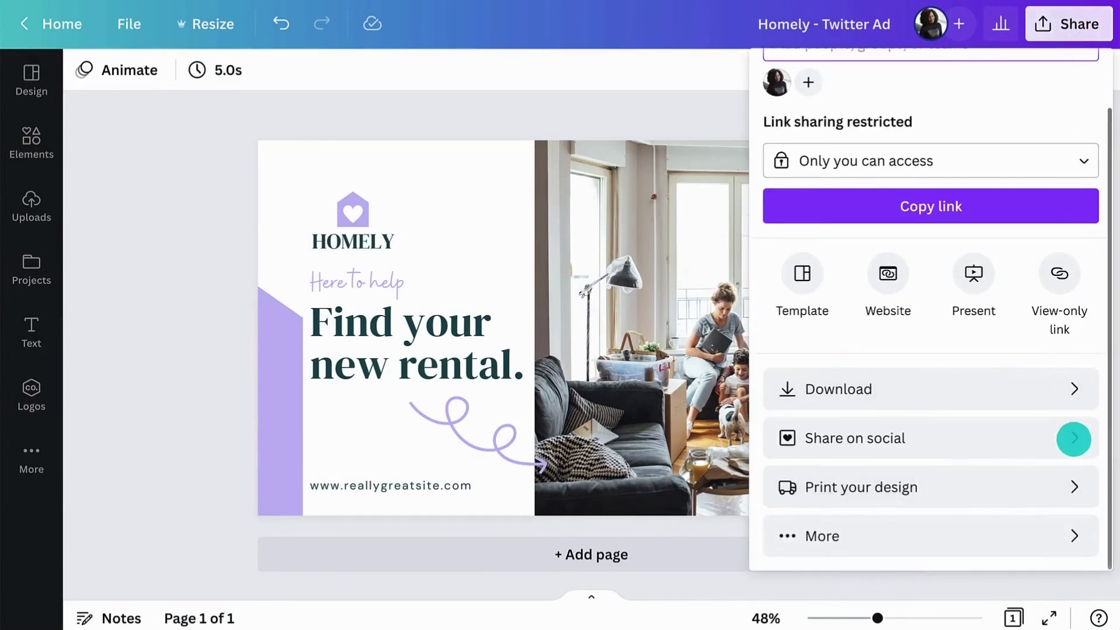
pyautogui.click(1072, 533)
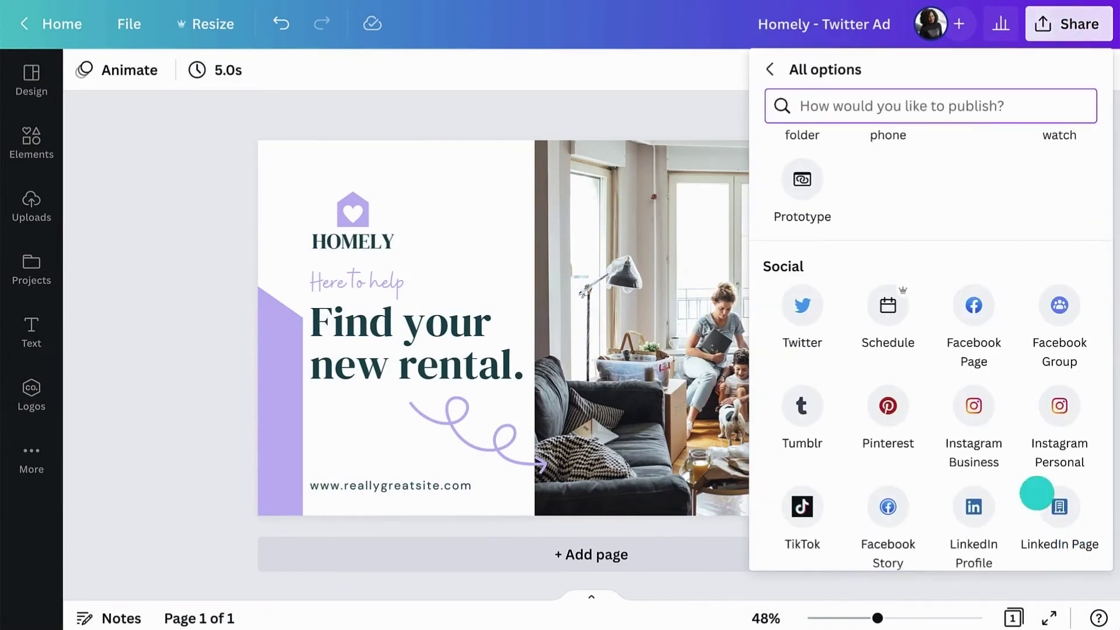
pyautogui.click(885, 305)
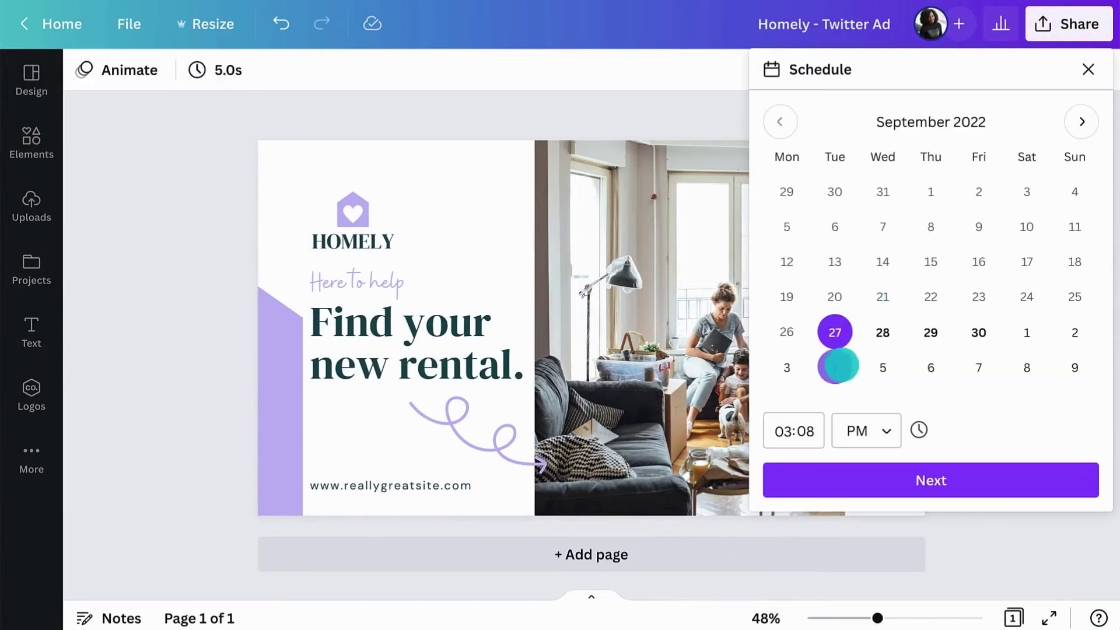
pyautogui.click(901, 474)
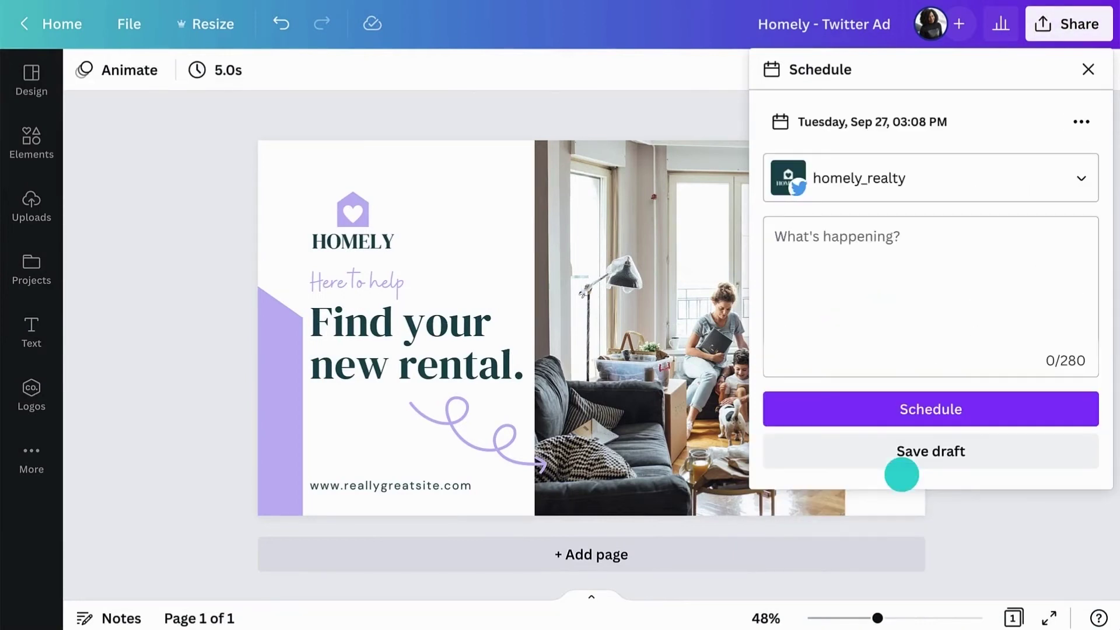
pyautogui.click(871, 332)
pyautogui.write('Here to help find your new rental. Check us out at www.reallygreatsite.com')
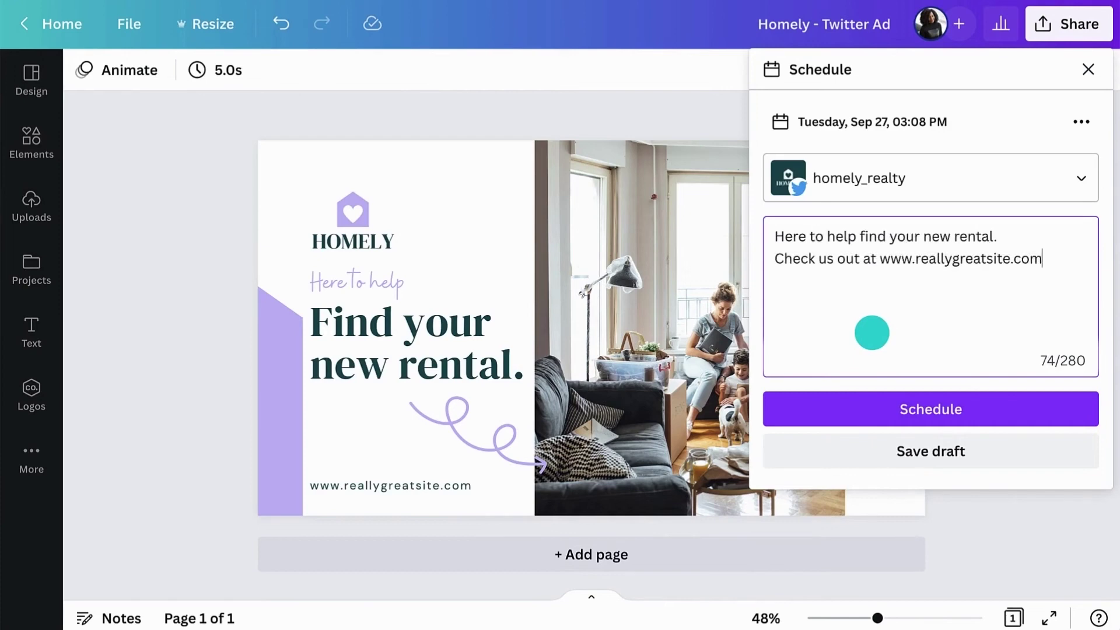
pyautogui.click(936, 408)
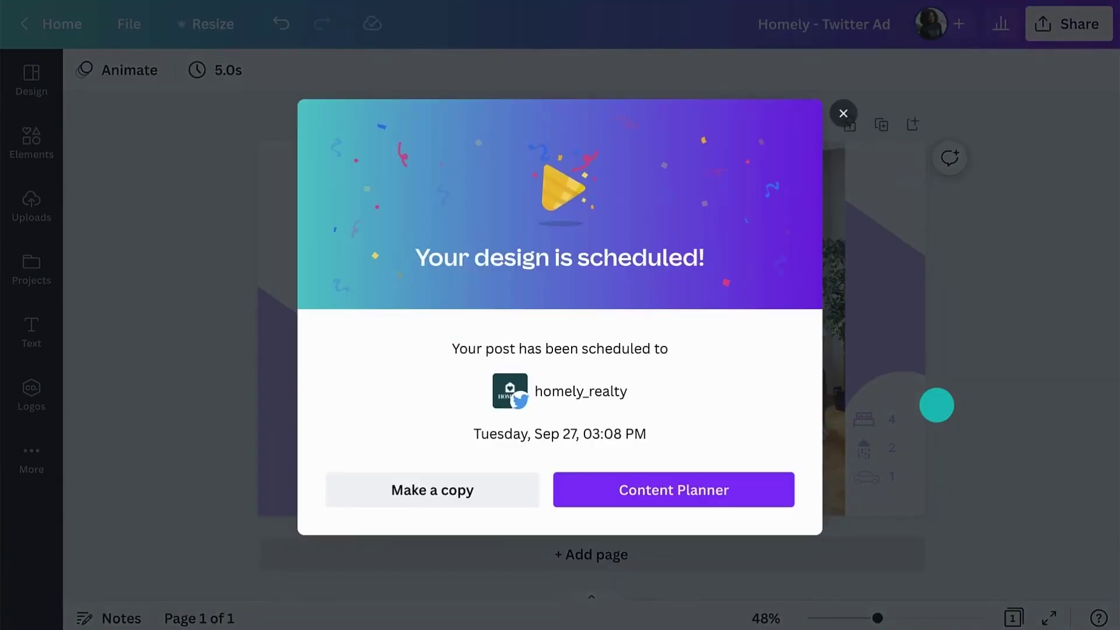
# View the ad's social media insights: 674 impressions, 302 clicks, 118 likes, 78 retweets
pyautogui.click(936, 405)
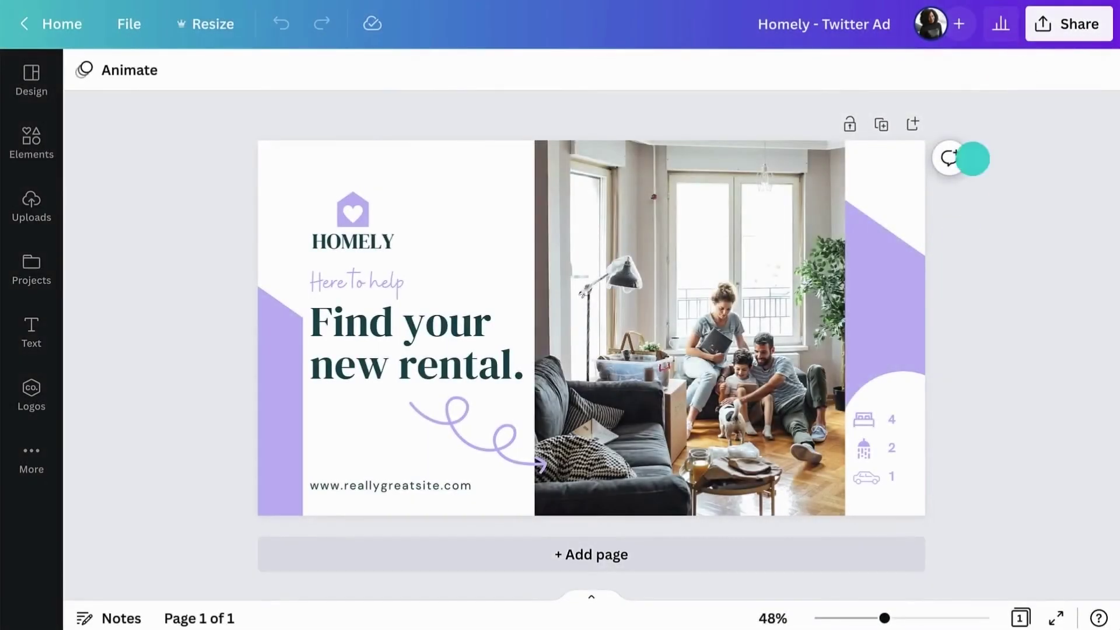
pyautogui.click(995, 23)
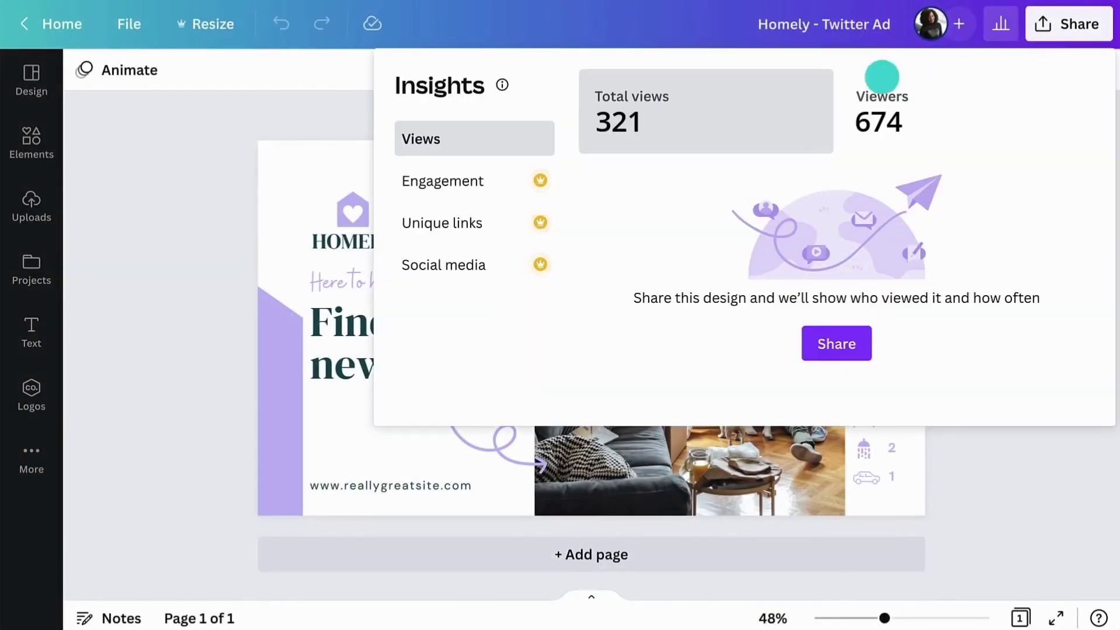
pyautogui.click(496, 263)
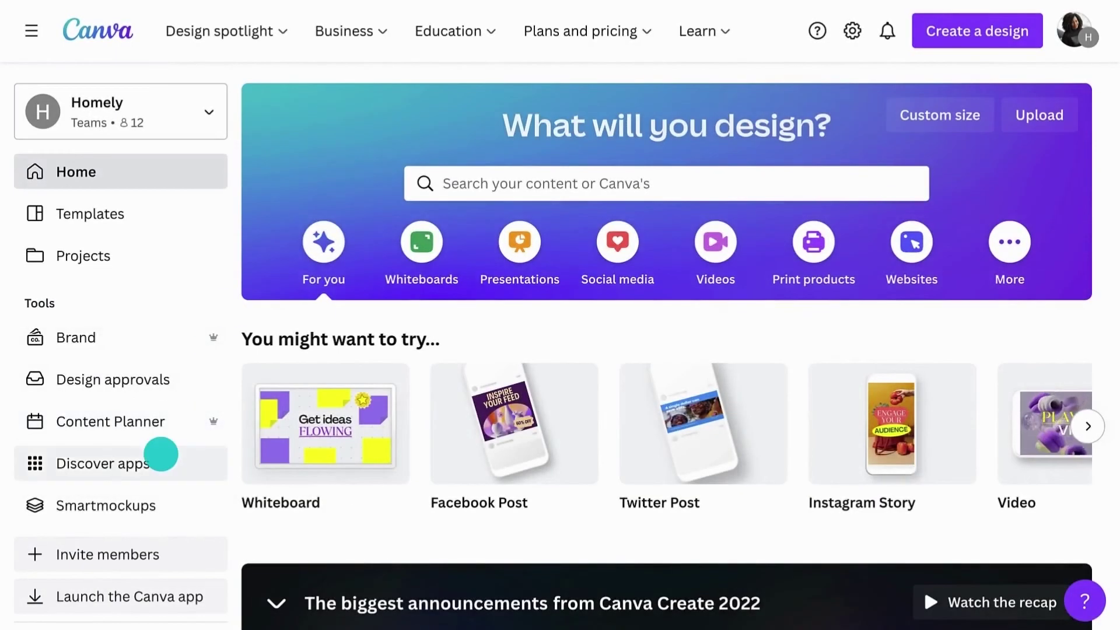
# Browse the Discover apps directory from Popular down to Share and publish, then return to the top
pyautogui.click(161, 454)
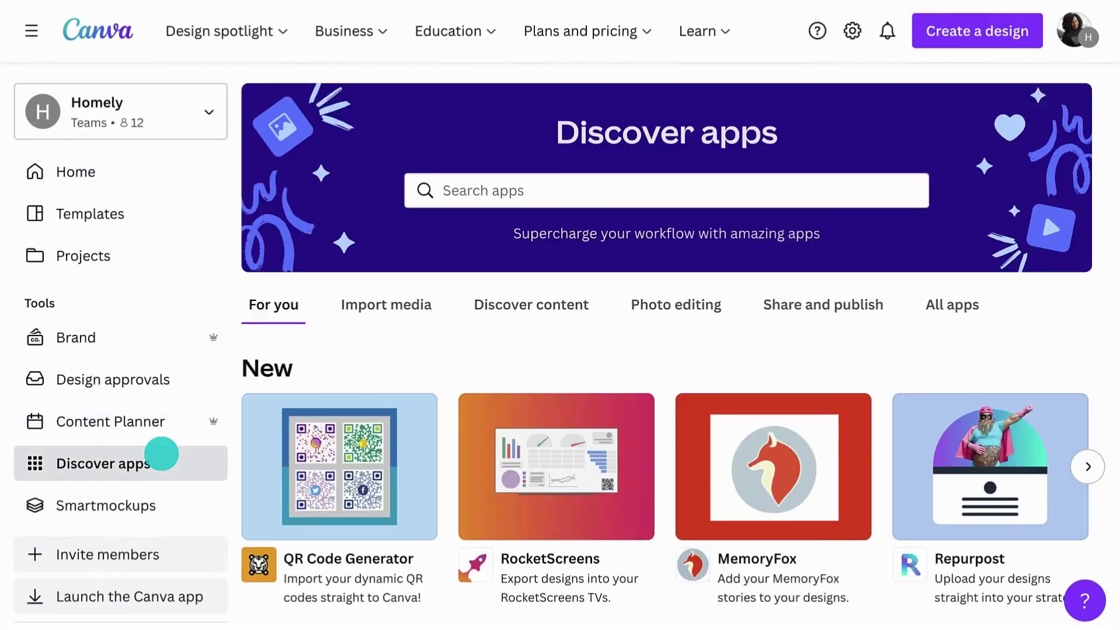
pyautogui.scroll(-1, 938, 365)
pyautogui.scroll(-1, 950, 362)
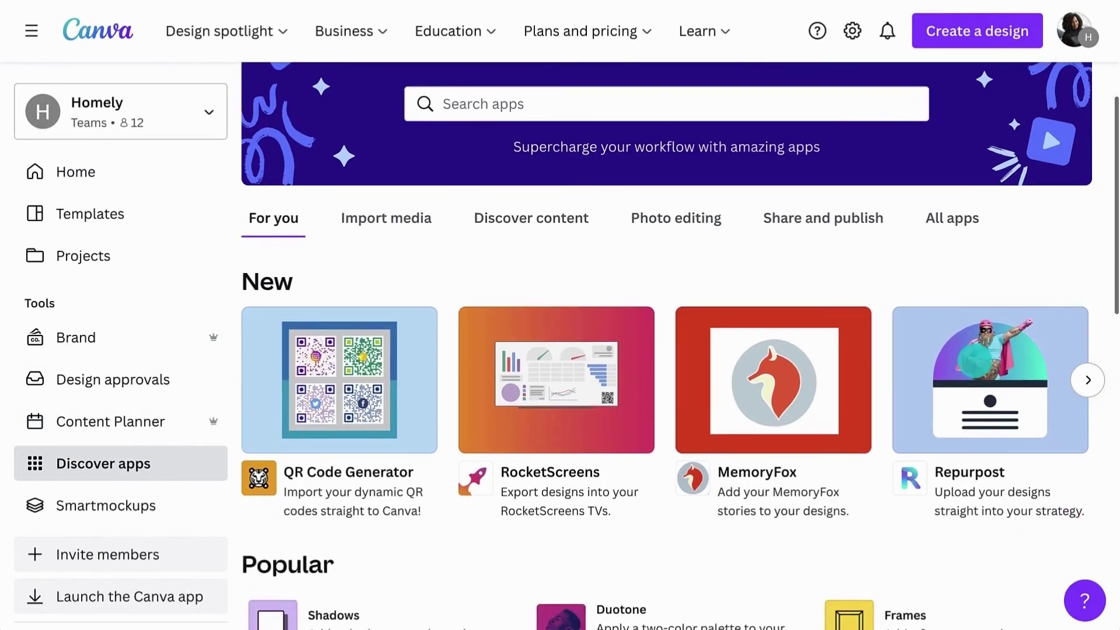
pyautogui.scroll(-1, 965, 355)
pyautogui.scroll(-3, 974, 361)
pyautogui.scroll(-3, 974, 361)
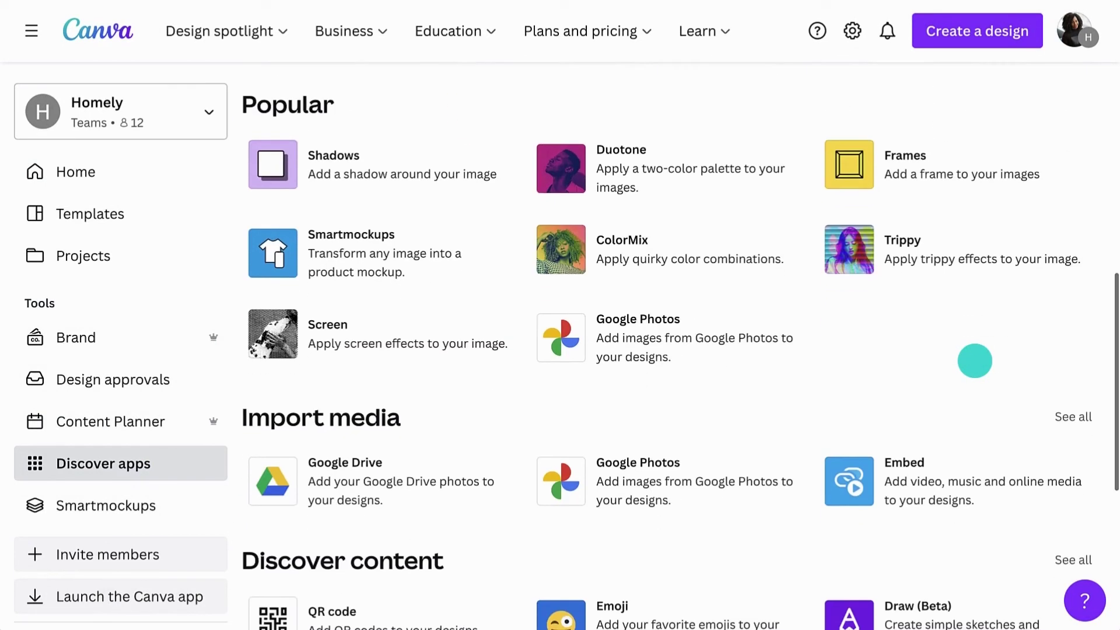
pyautogui.scroll(-3, 974, 361)
pyautogui.scroll(-1, 974, 360)
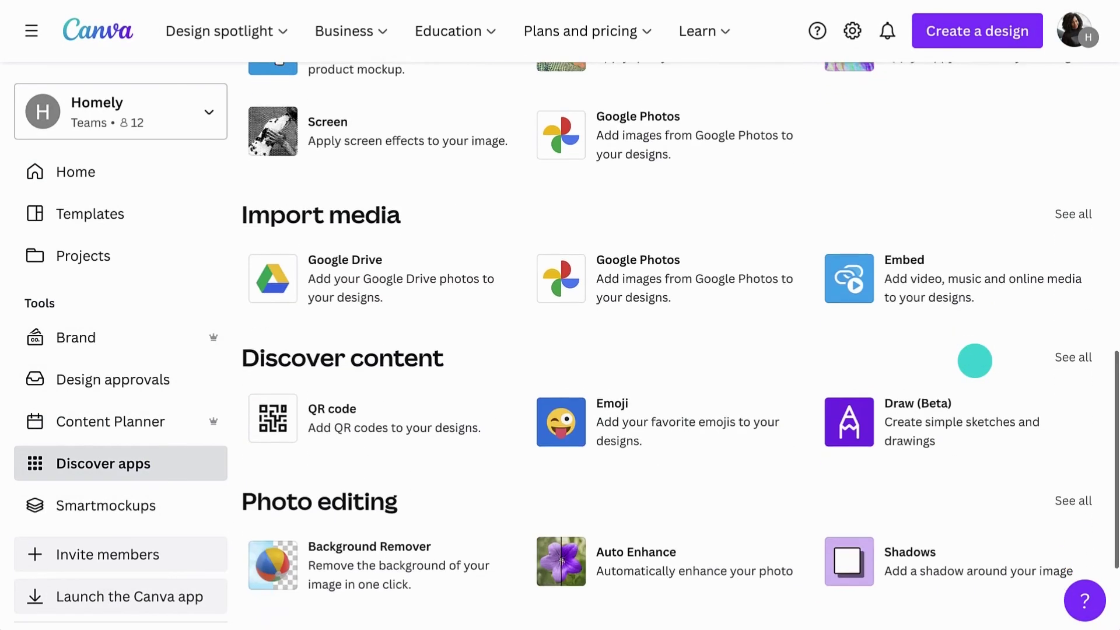
pyautogui.scroll(-1, 974, 361)
pyautogui.scroll(-2, 974, 361)
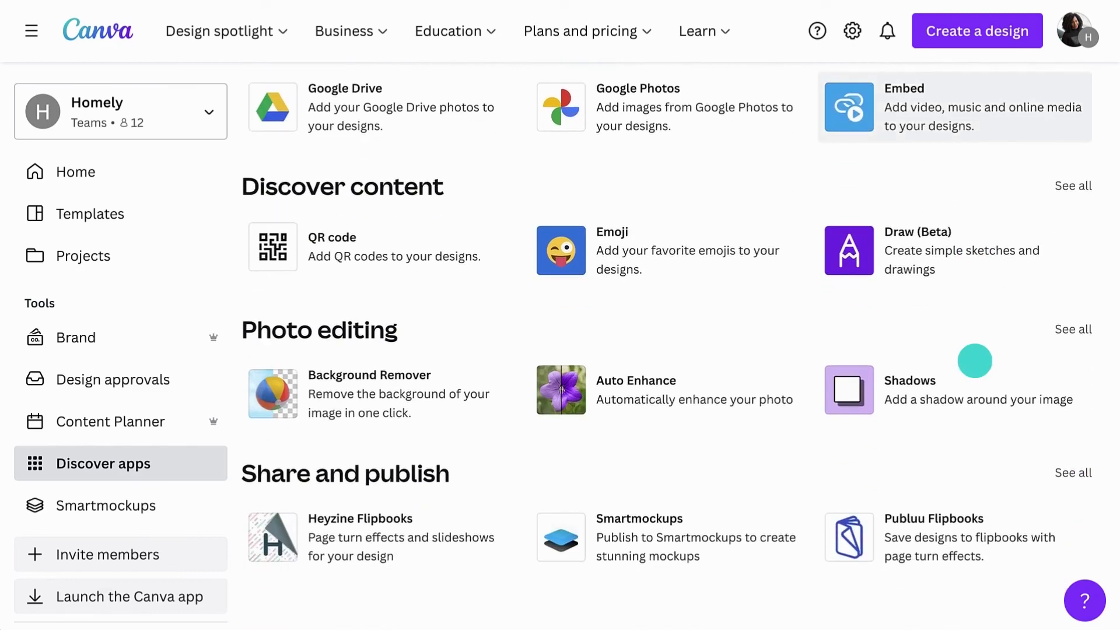
pyautogui.scroll(4, 974, 361)
pyautogui.scroll(4, 975, 361)
pyautogui.scroll(2, 974, 360)
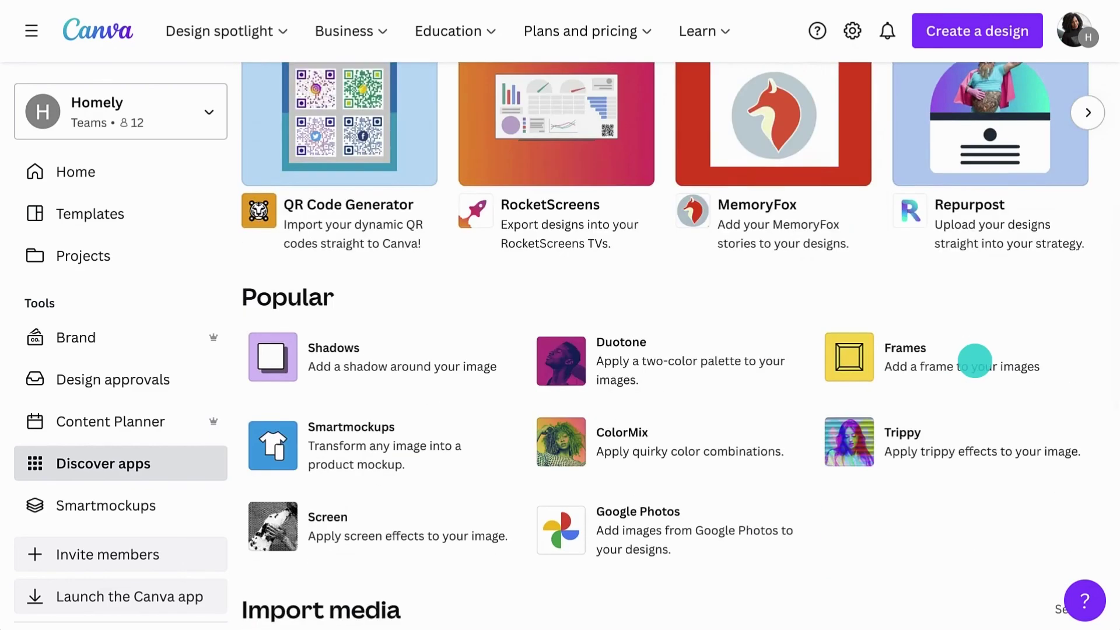
pyautogui.scroll(4, 974, 359)
pyautogui.scroll(2, 974, 359)
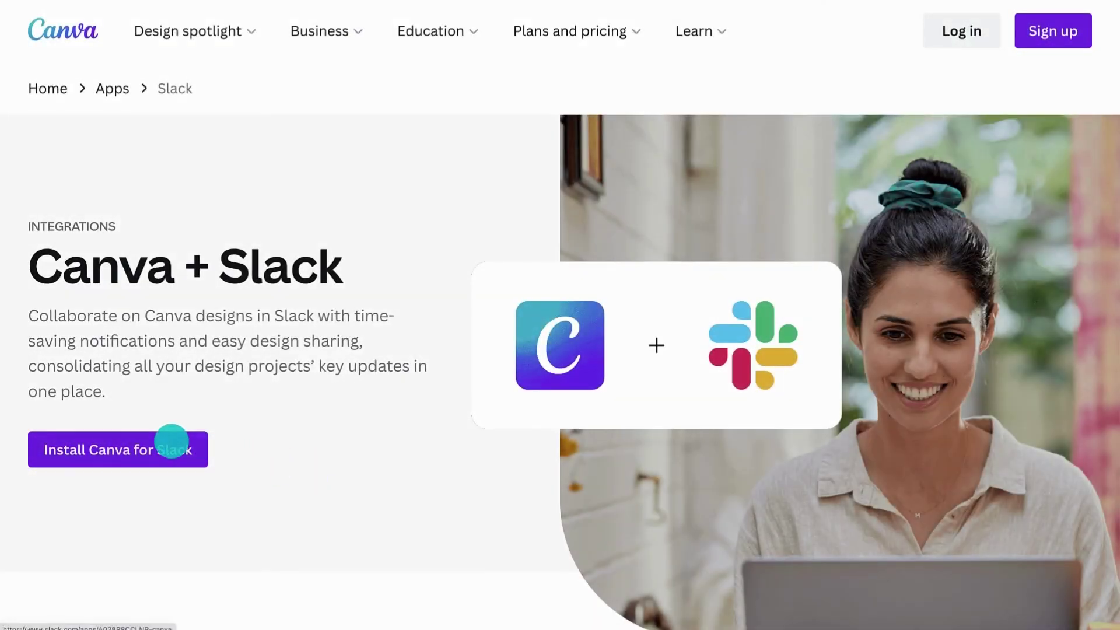
# Start installing Canva for Slack
pyautogui.click(170, 444)
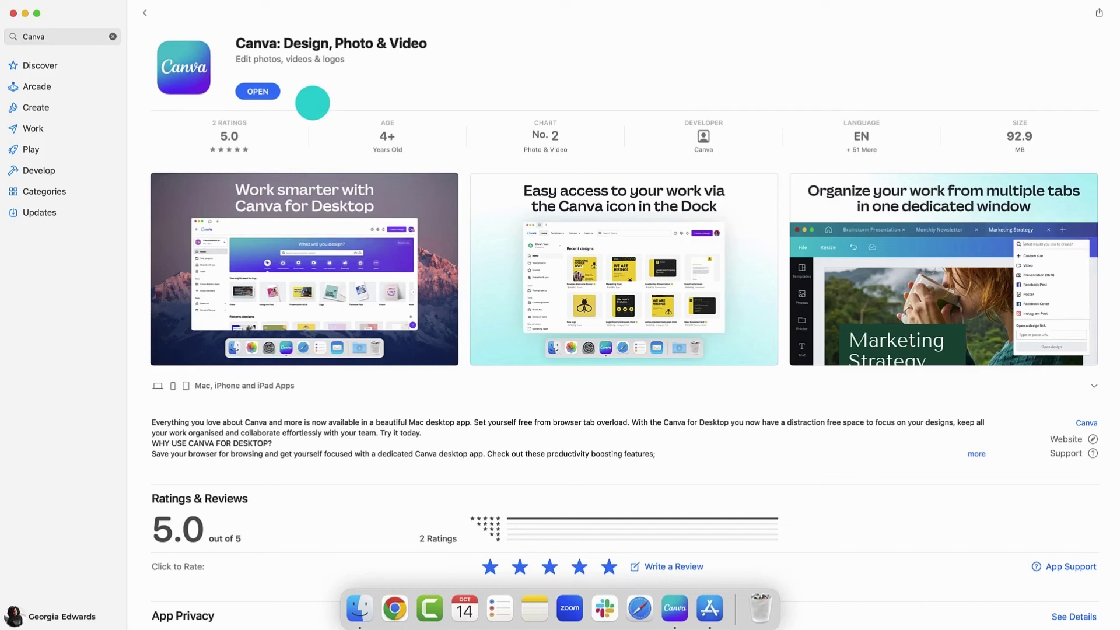
pyautogui.click(259, 91)
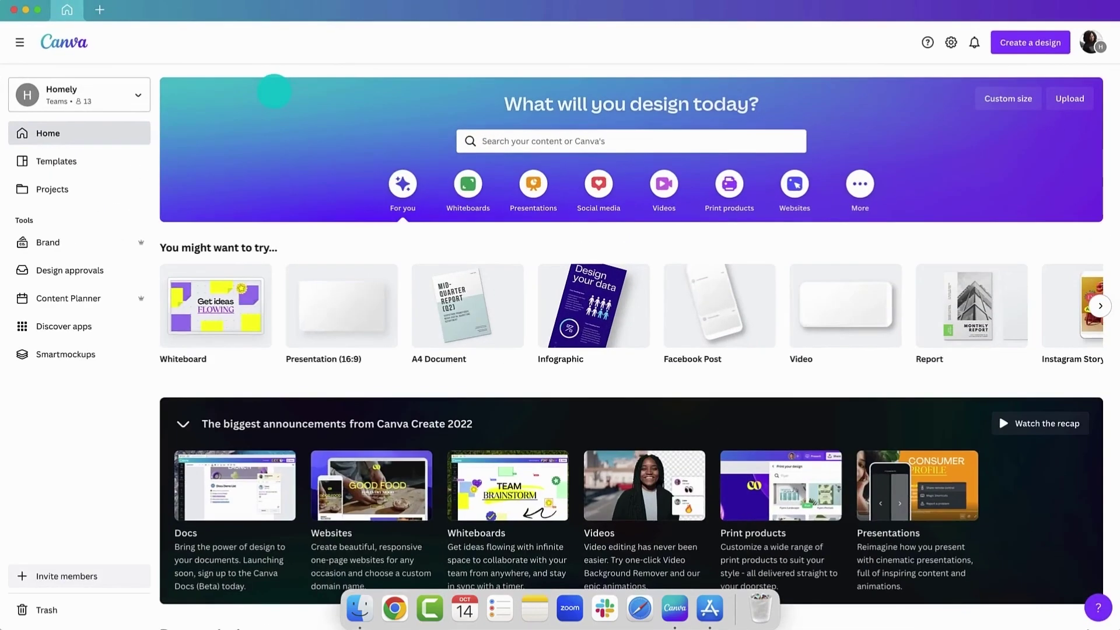